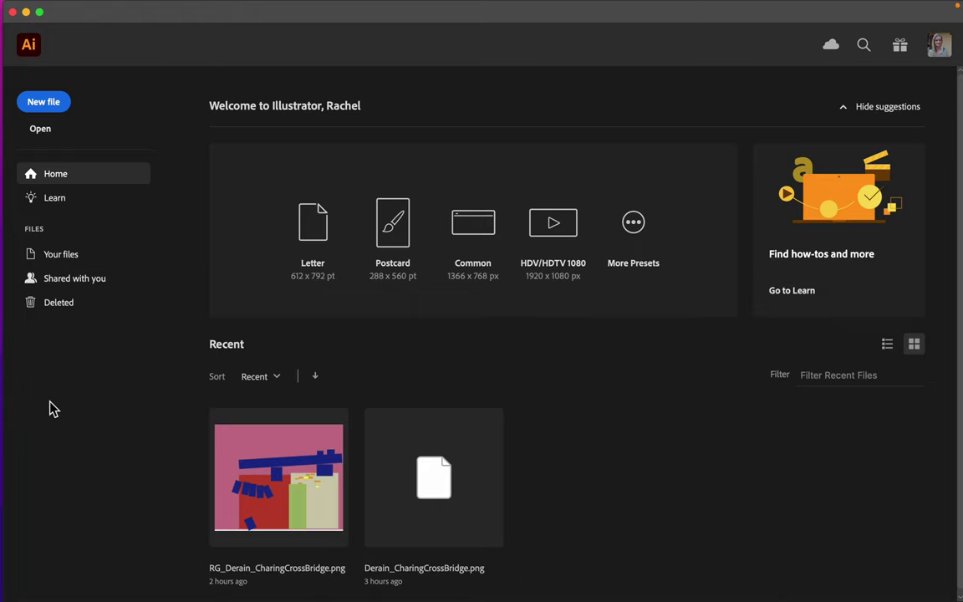
# Start a new document preset named RG-logos with five 5 × 5 in artboards
pyautogui.click(39, 106)
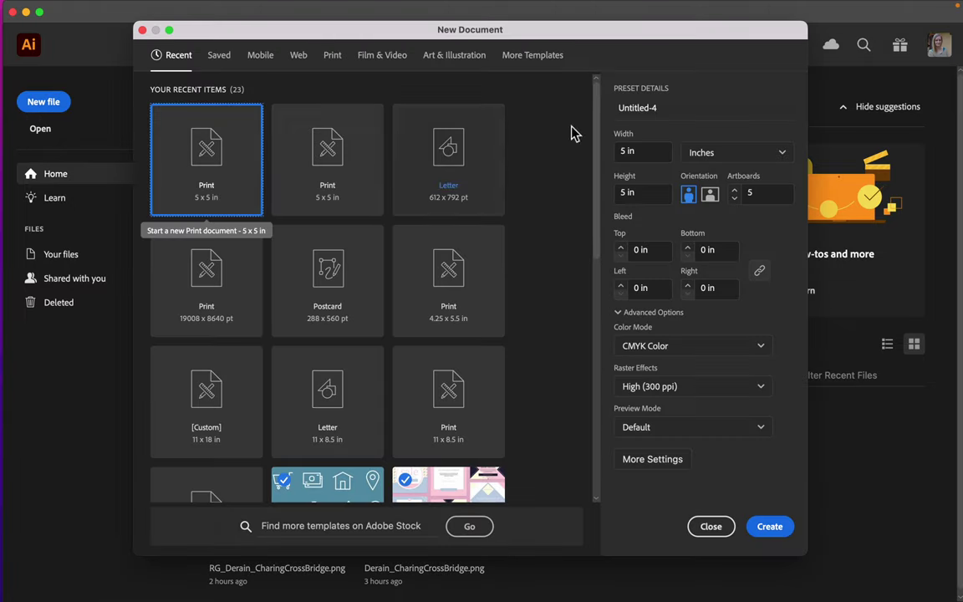
pyautogui.moveTo(645, 157); pyautogui.dragTo(609, 156)
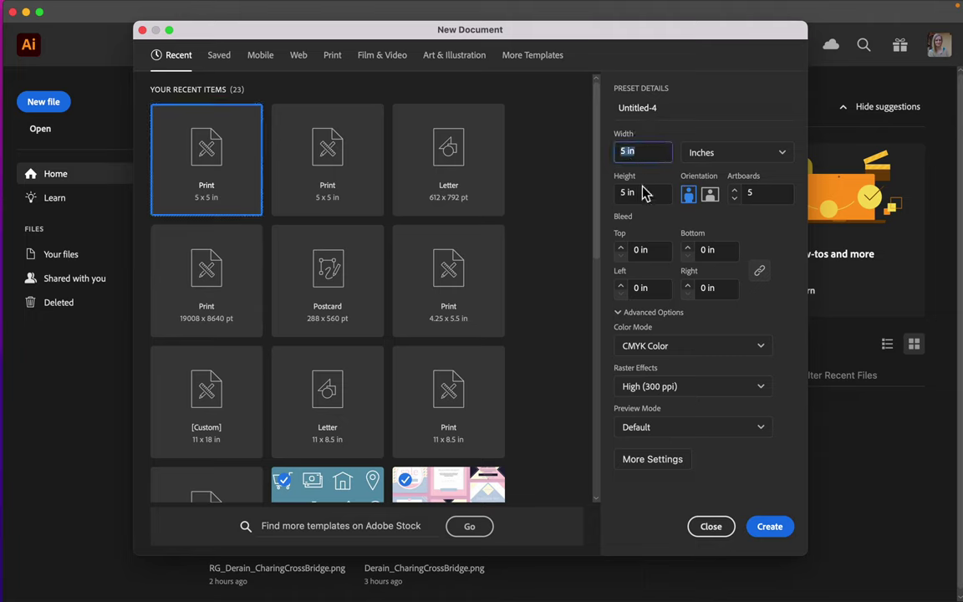
pyautogui.moveTo(645, 193); pyautogui.dragTo(622, 192)
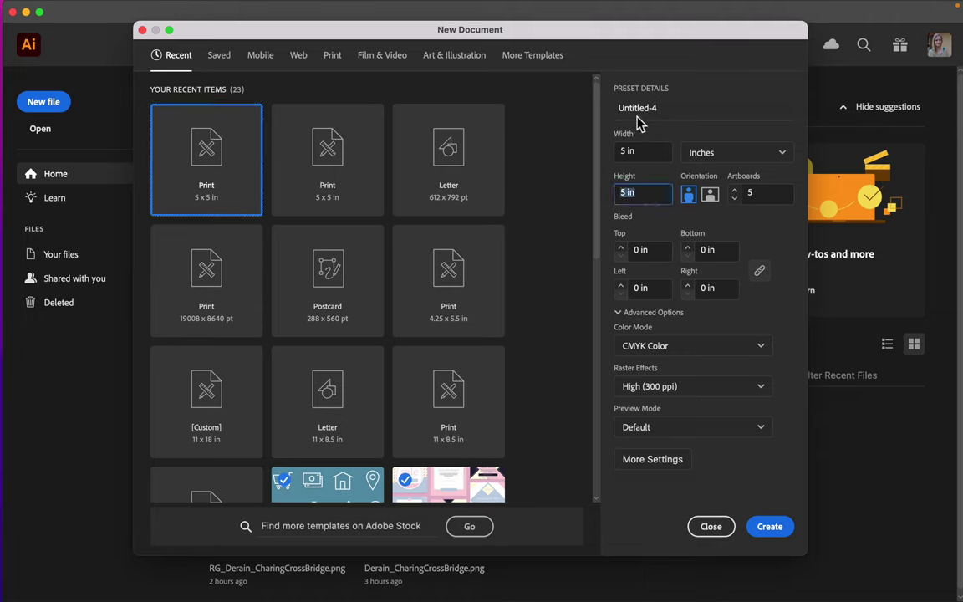
pyautogui.click(644, 108)
pyautogui.moveTo(657, 108); pyautogui.dragTo(616, 109)
pyautogui.write('R')
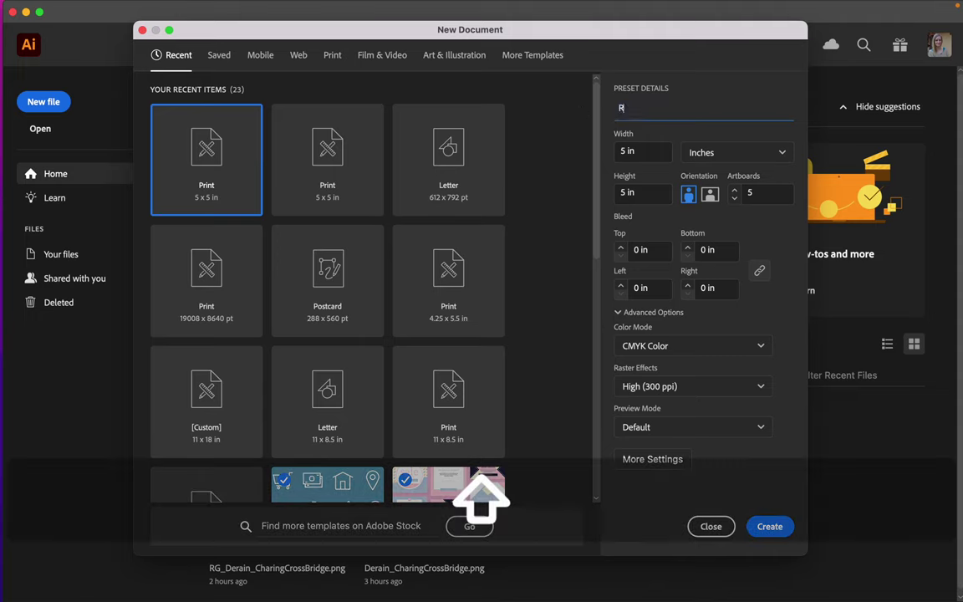
pyautogui.write('G-')
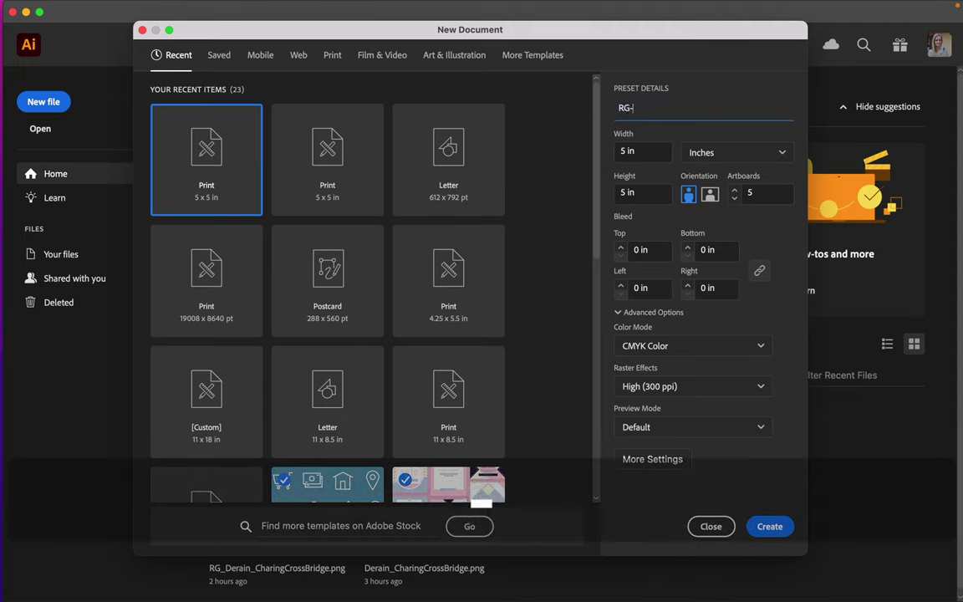
pyautogui.write('logos')
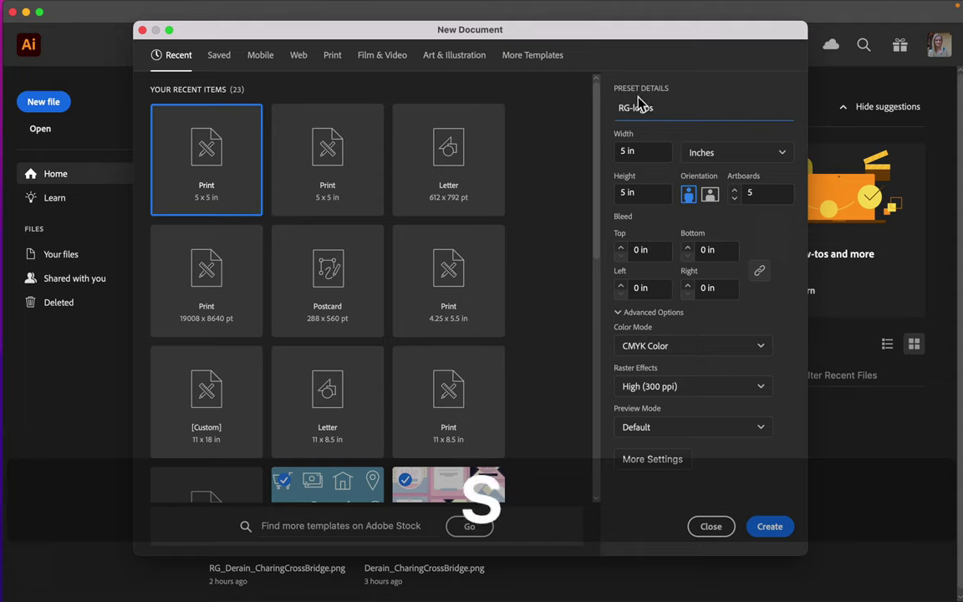
pyautogui.tripleClick(634, 117)
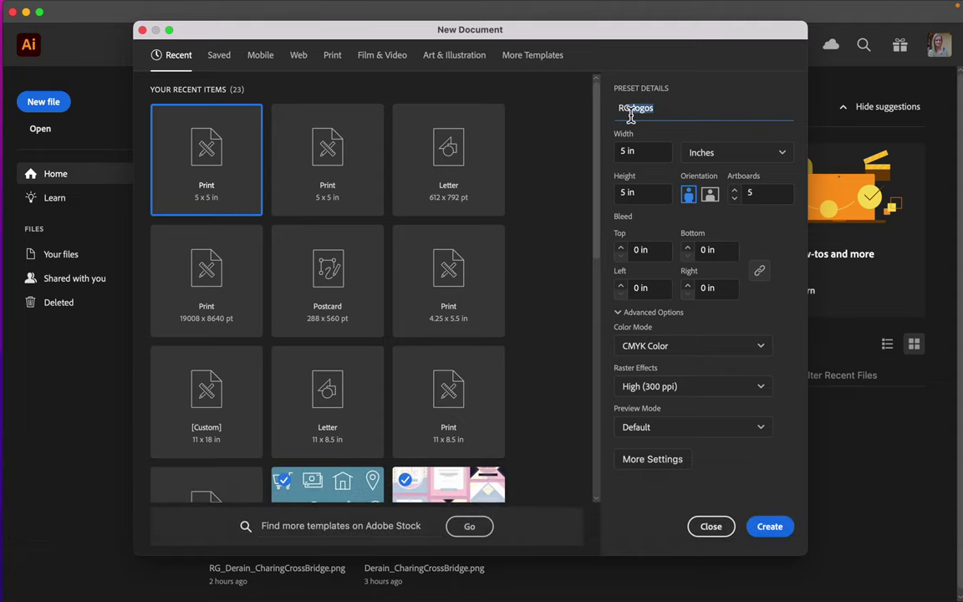
pyautogui.click(751, 197)
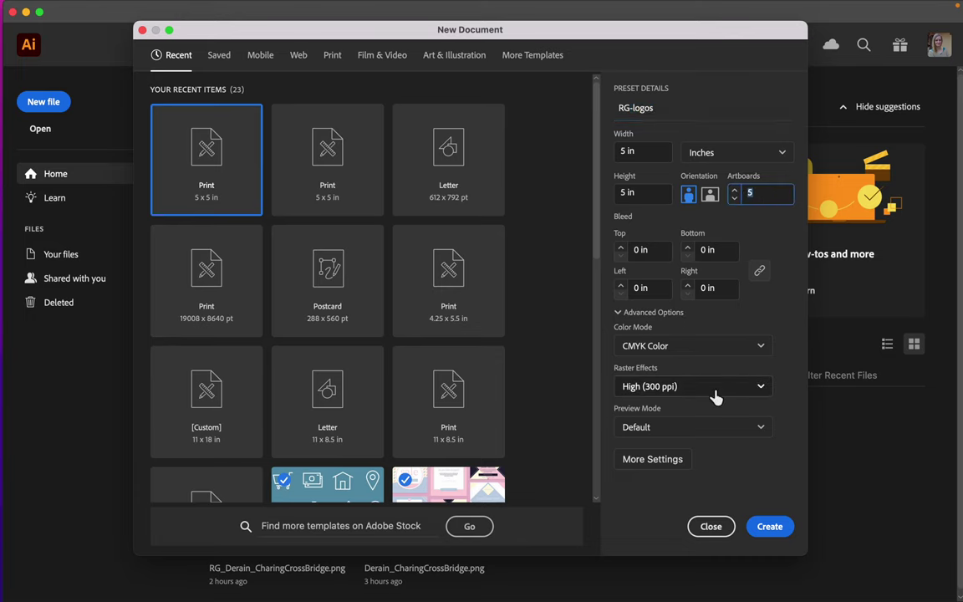
# Arrange the five artboards in a single row, 3 in apart, and create the document
pyautogui.click(674, 462)
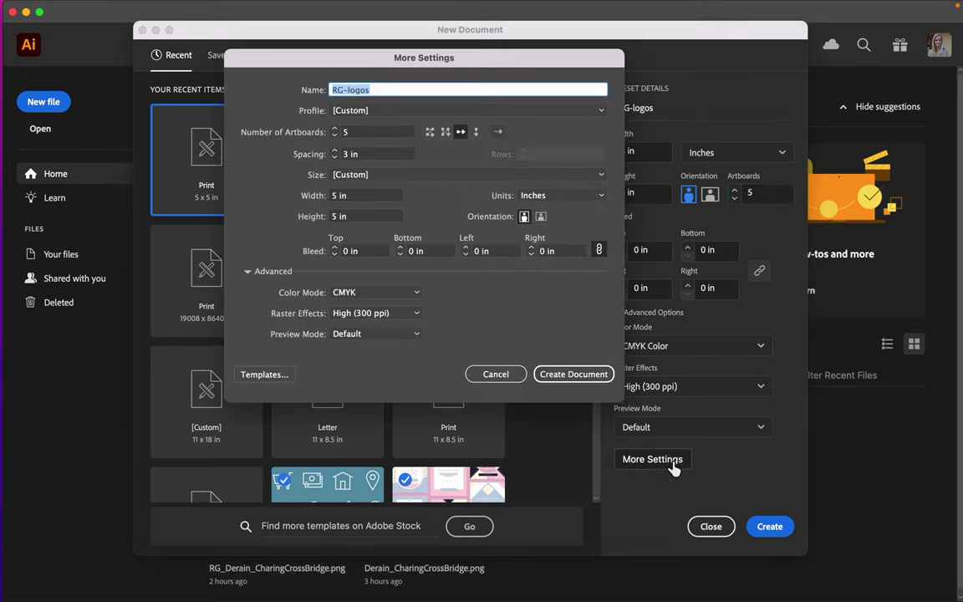
pyautogui.click(462, 136)
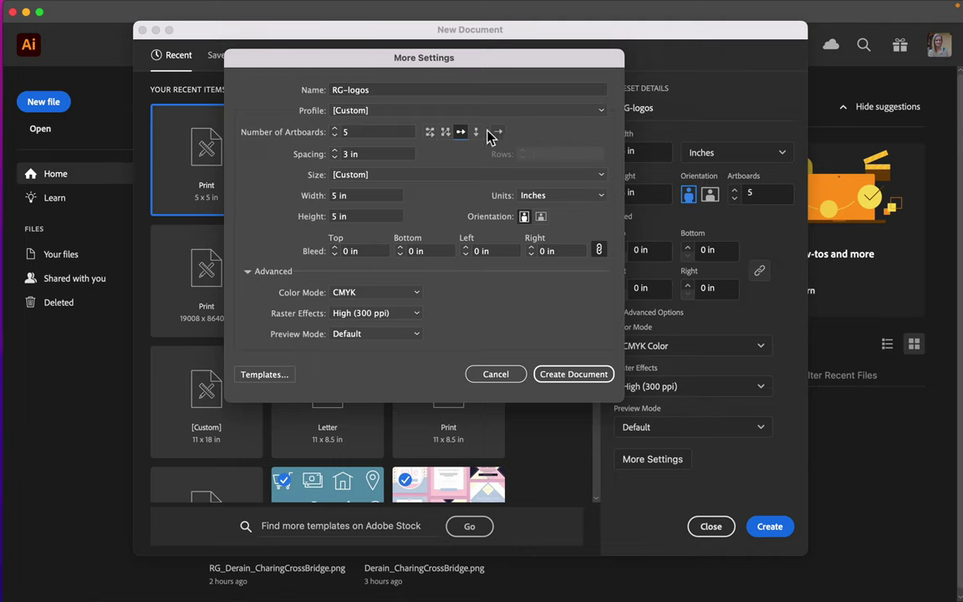
pyautogui.doubleClick(348, 154)
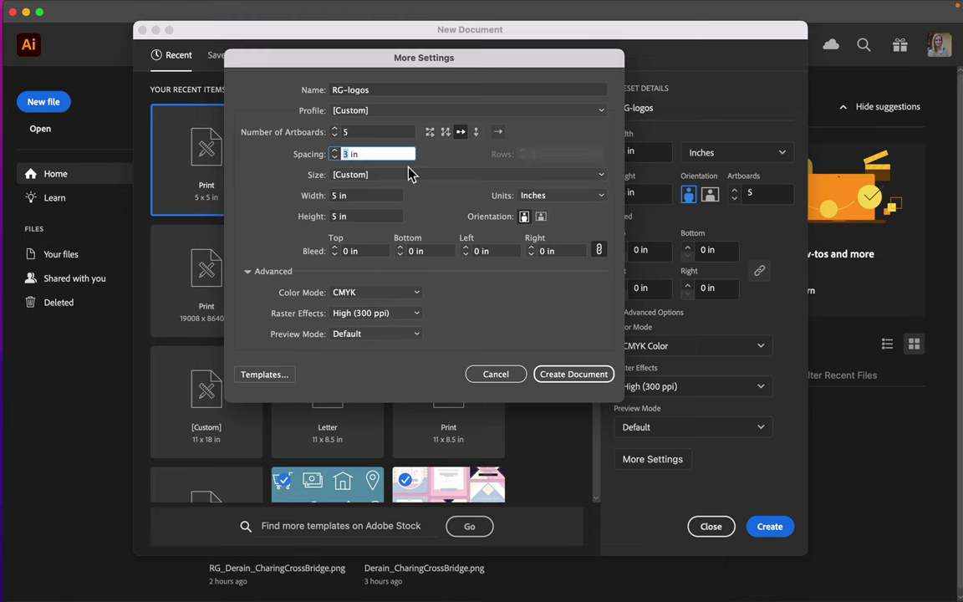
pyautogui.click(566, 377)
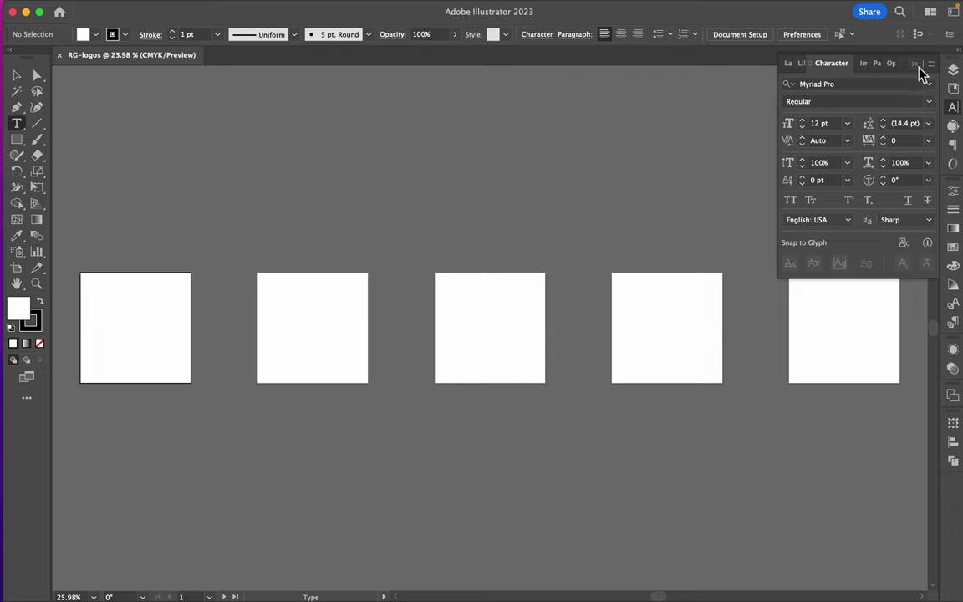
# Zoom in on artboard 1 and draw an area text frame filled with Lorem ipsum
pyautogui.click(917, 66)
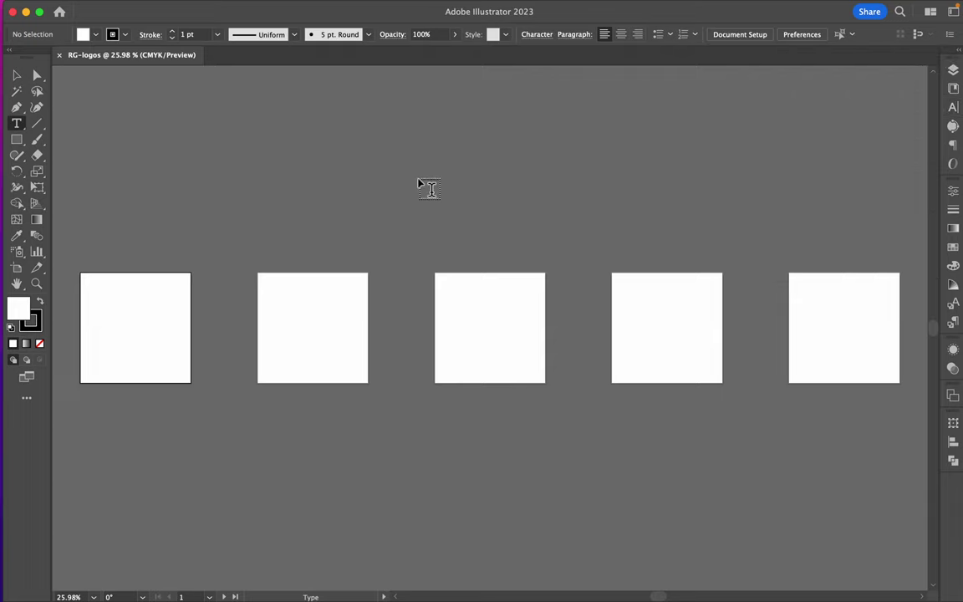
pyautogui.click(36, 283)
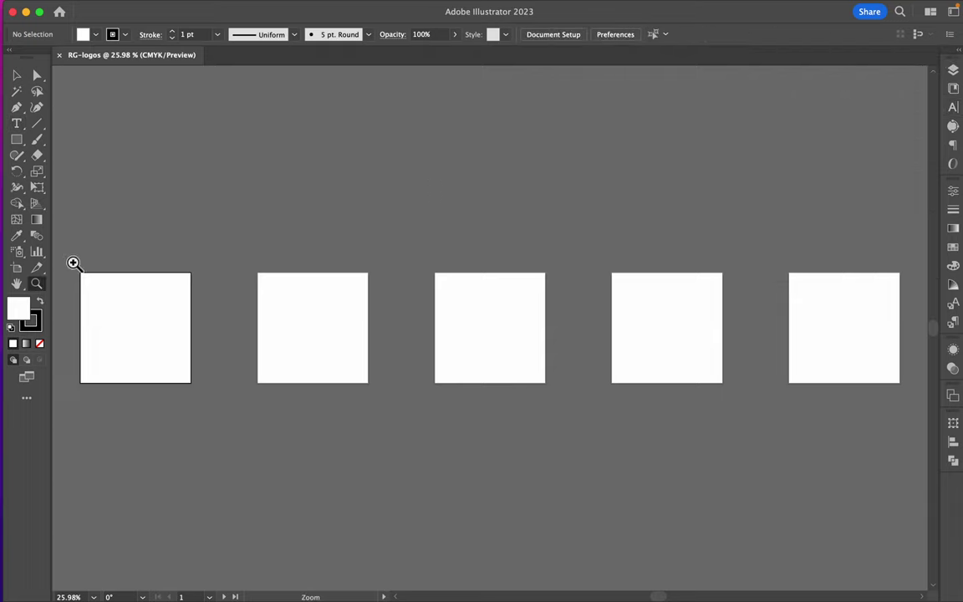
pyautogui.moveTo(73, 264); pyautogui.dragTo(321, 369)
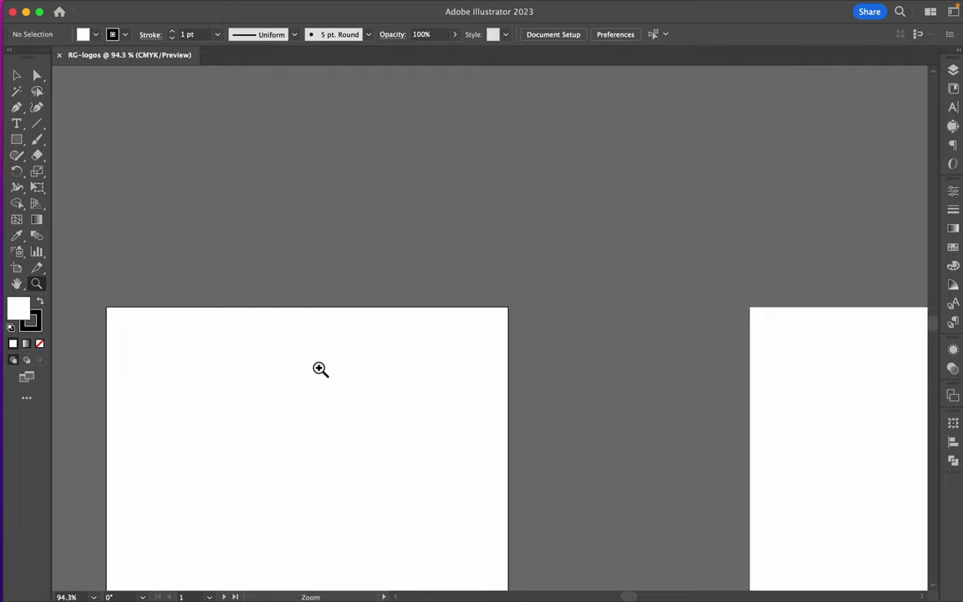
pyautogui.press('space')
pyautogui.moveTo(297, 419); pyautogui.dragTo(403, 279)
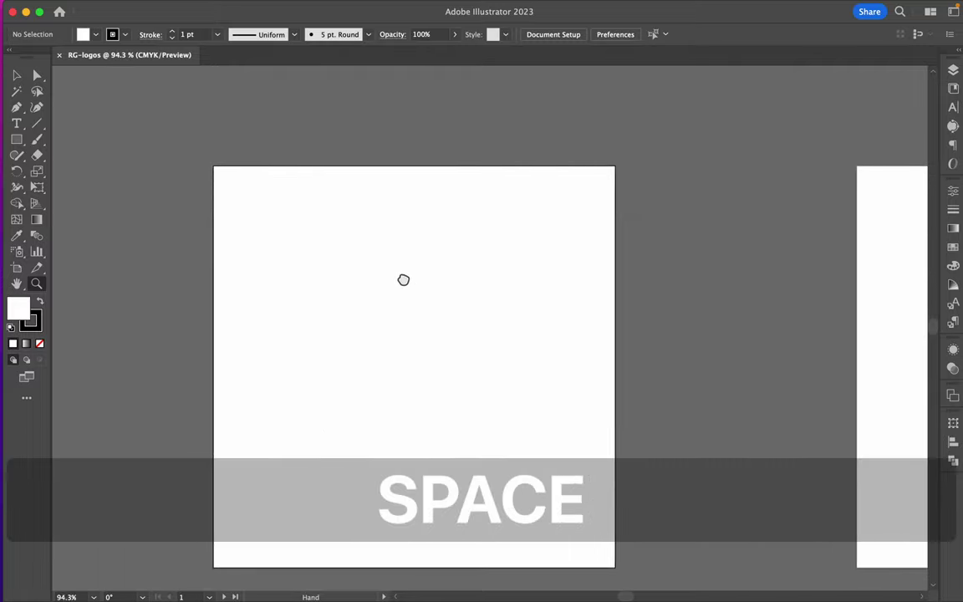
pyautogui.moveTo(385, 328); pyautogui.dragTo(449, 271)
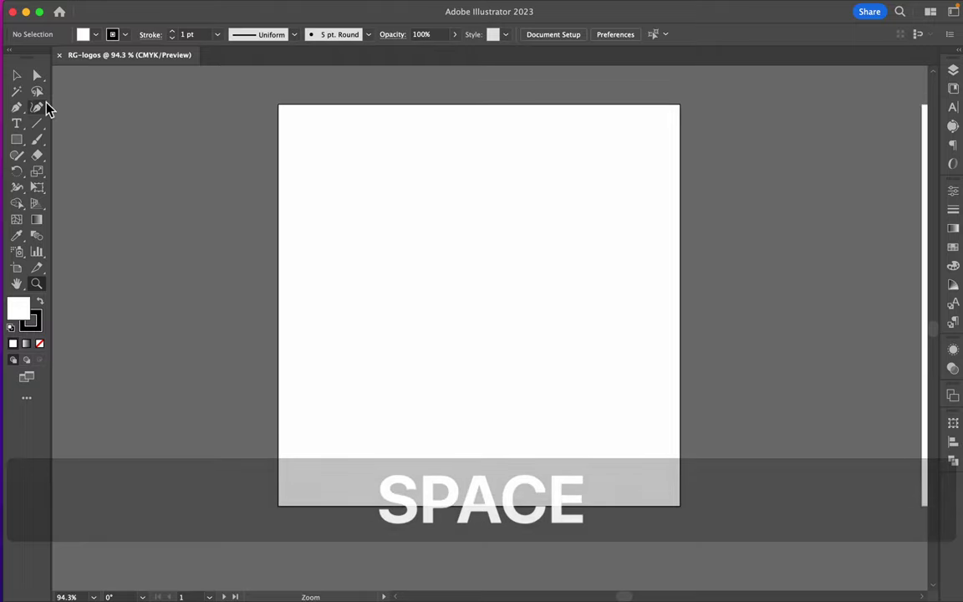
pyautogui.click(16, 123)
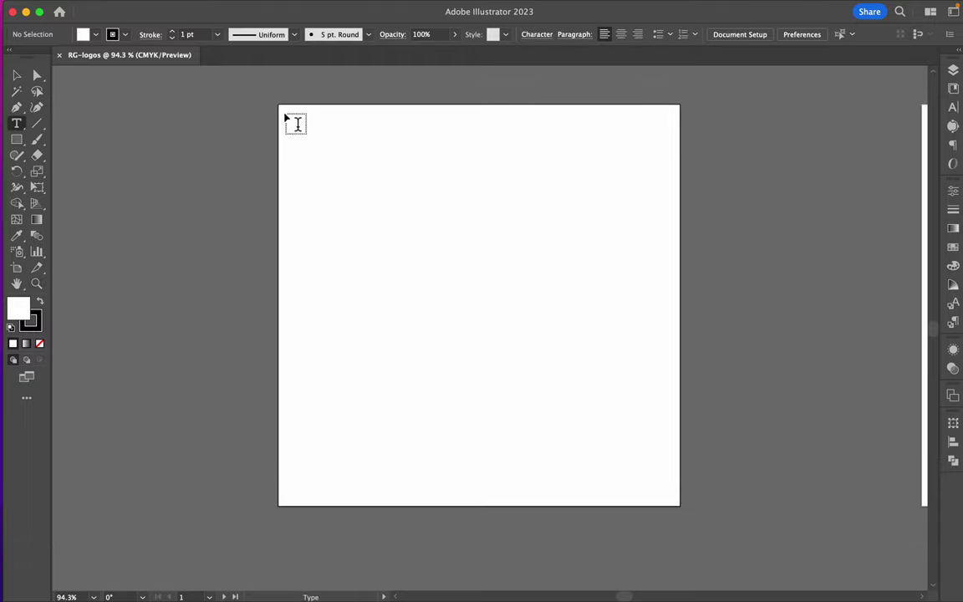
pyautogui.moveTo(283, 113); pyautogui.dragTo(658, 497)
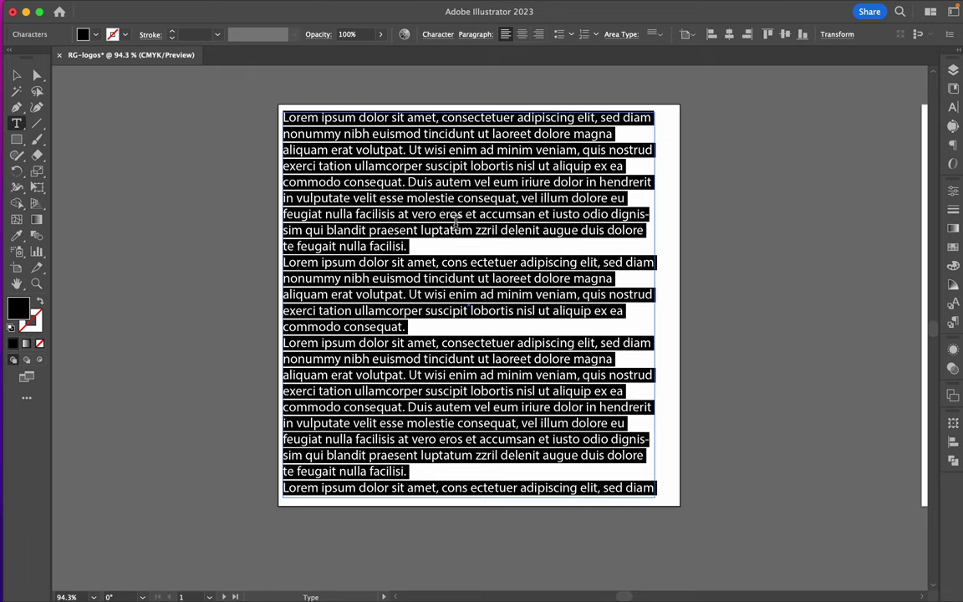
# Replace the placeholder text with the letter r at 300 pt
pyautogui.write('r')
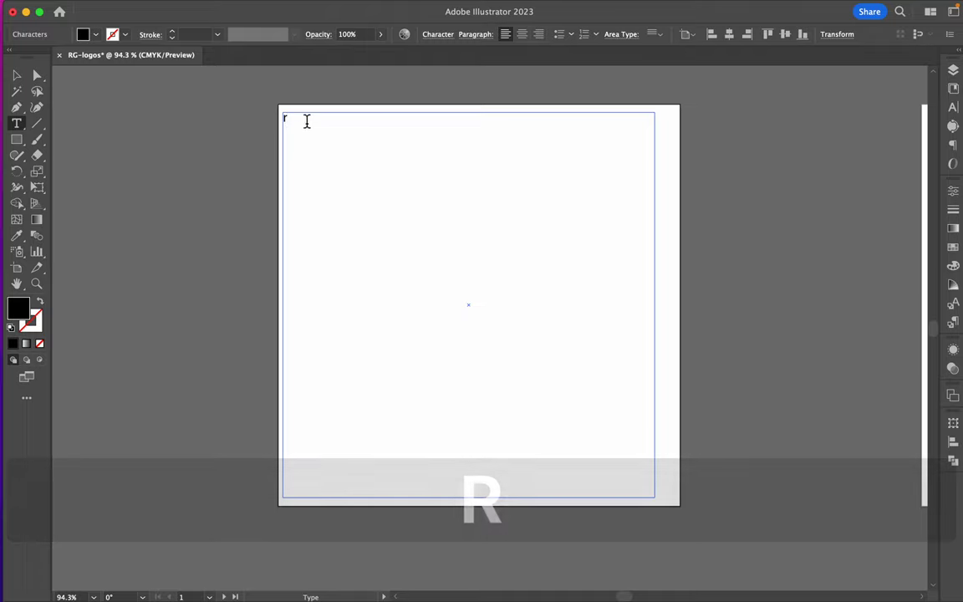
pyautogui.doubleClick(285, 119)
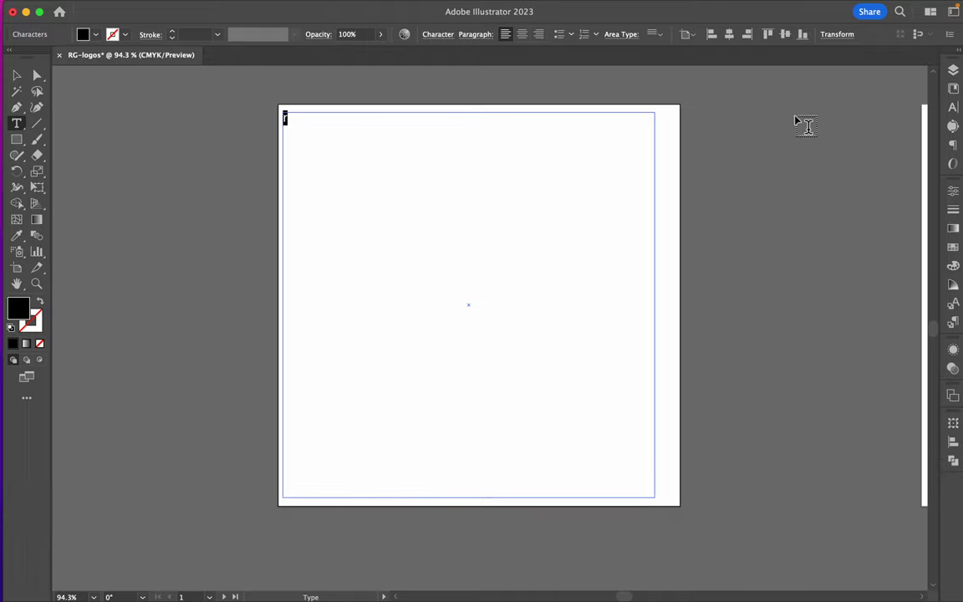
pyautogui.click(956, 109)
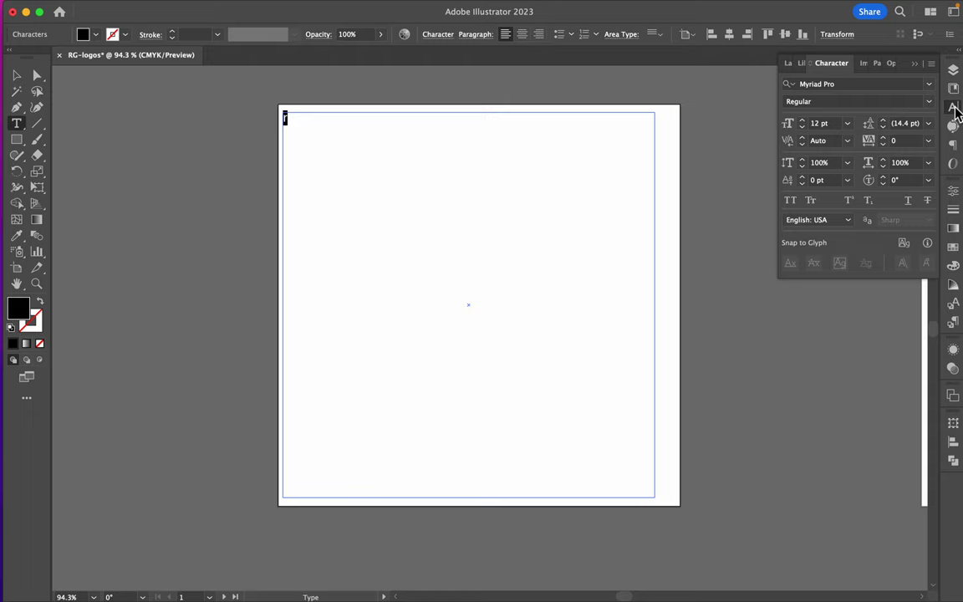
pyautogui.doubleClick(820, 124)
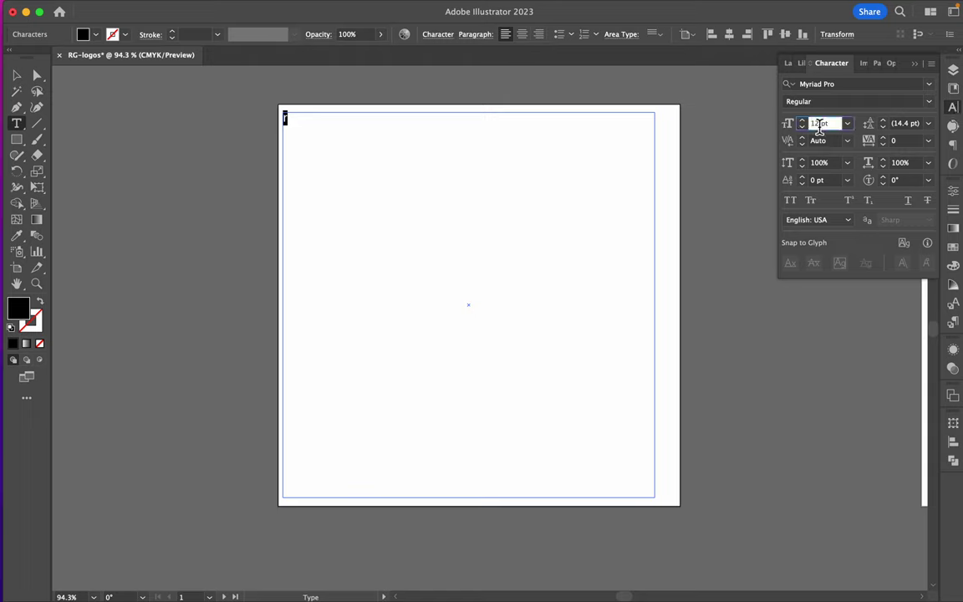
pyautogui.write('30')
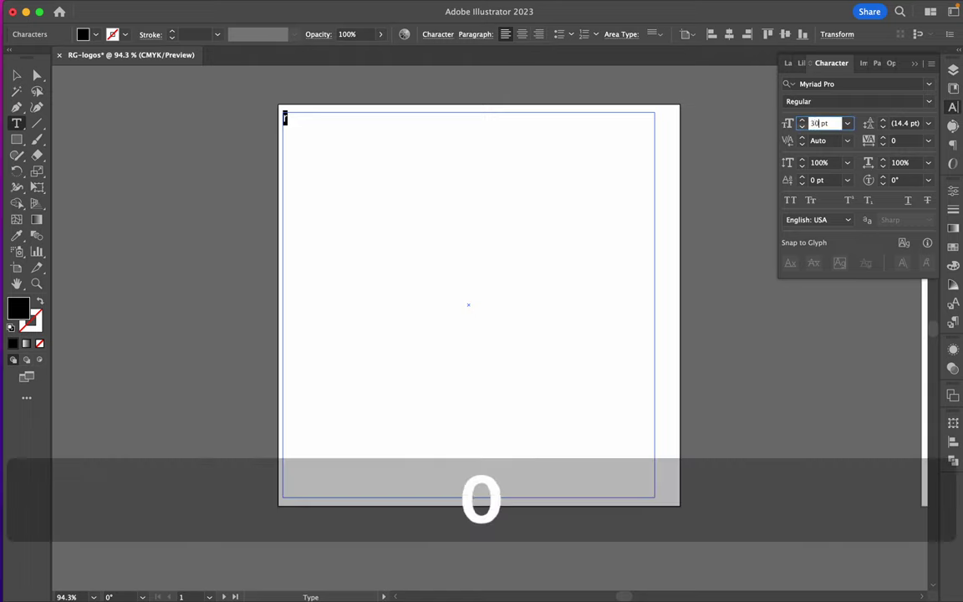
pyautogui.write('0')
pyautogui.press('Return')
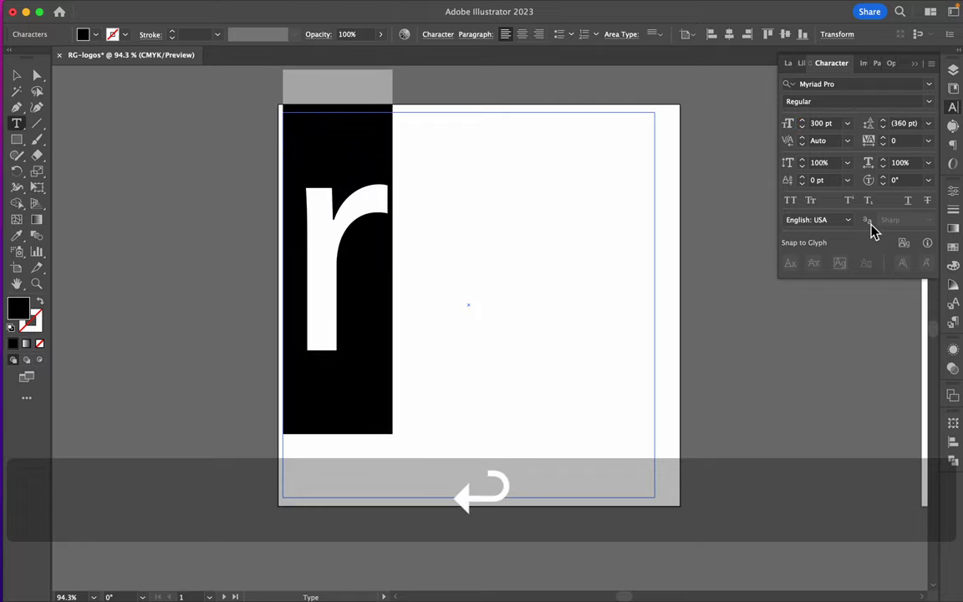
# Set the r in Bodoni 72 Oldstyle Bold
pyautogui.click(846, 84)
pyautogui.write('Bod')
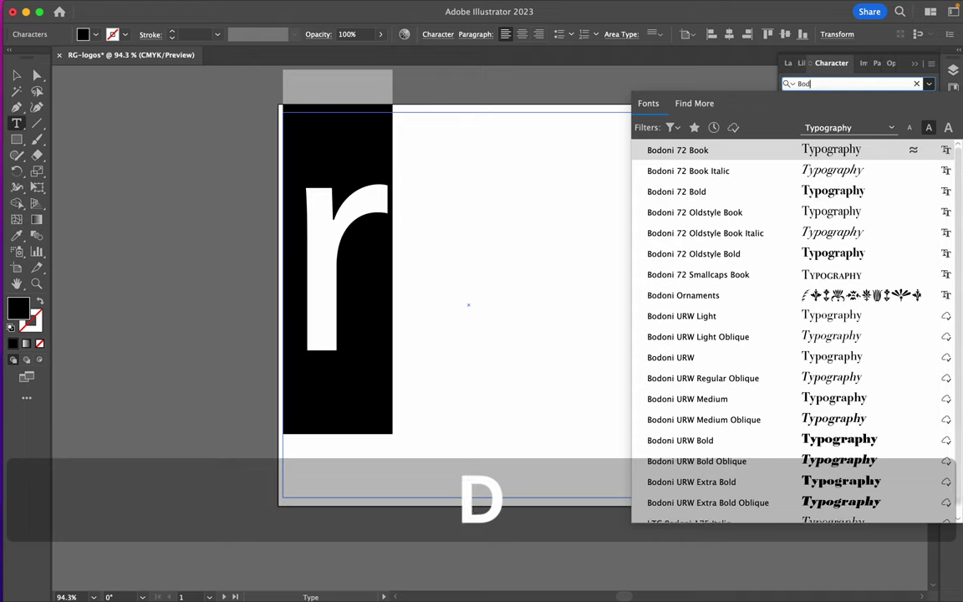
pyautogui.write('oni')
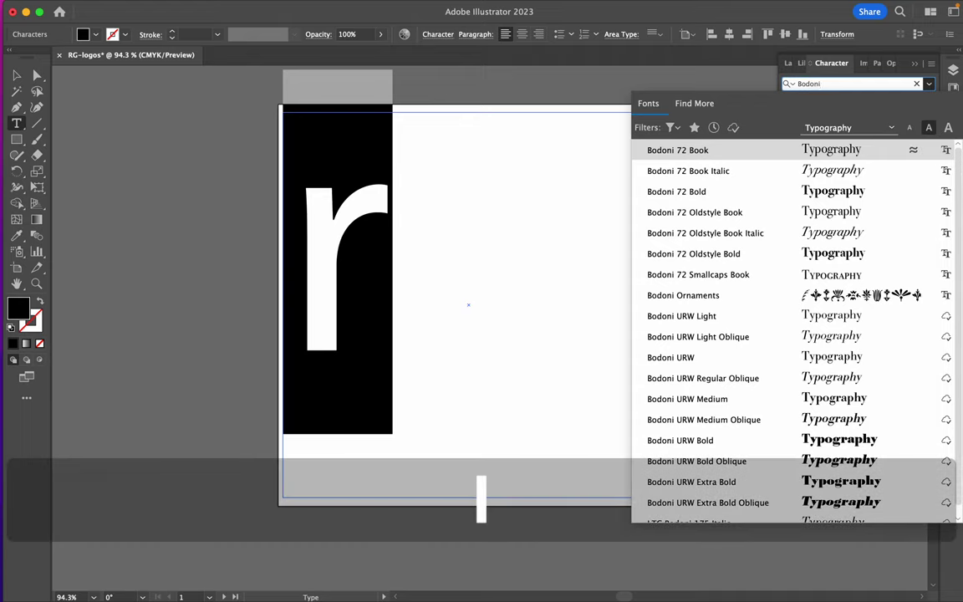
pyautogui.click(841, 253)
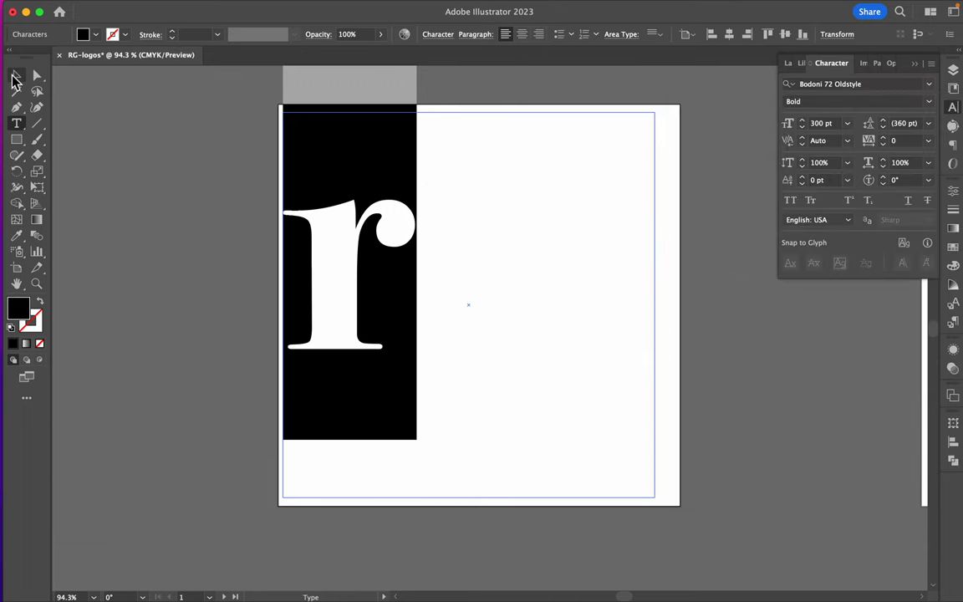
# Move the r text object up and left on the artboard
pyautogui.click(16, 76)
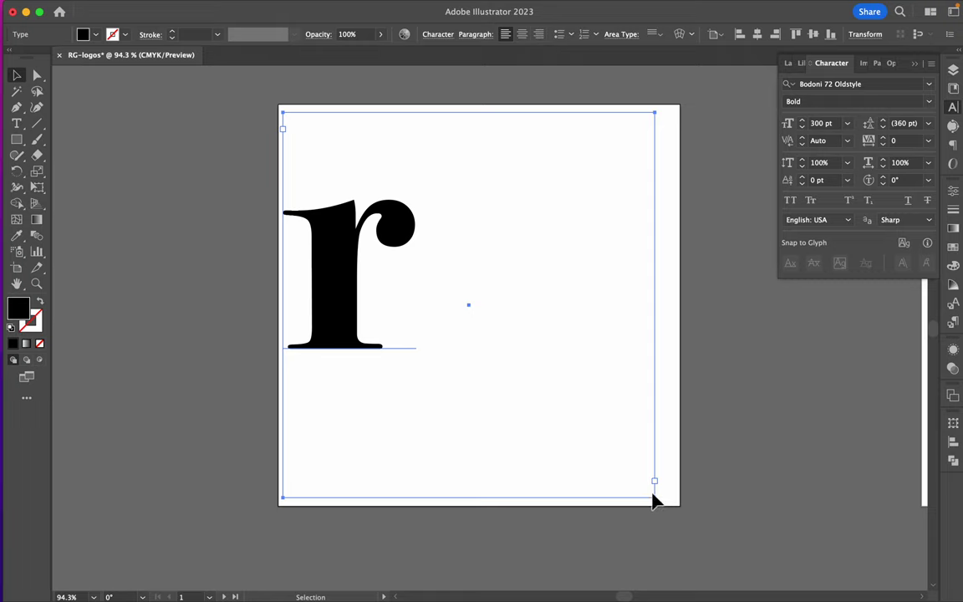
pyautogui.moveTo(653, 500); pyautogui.dragTo(406, 251)
pyautogui.click(17, 125)
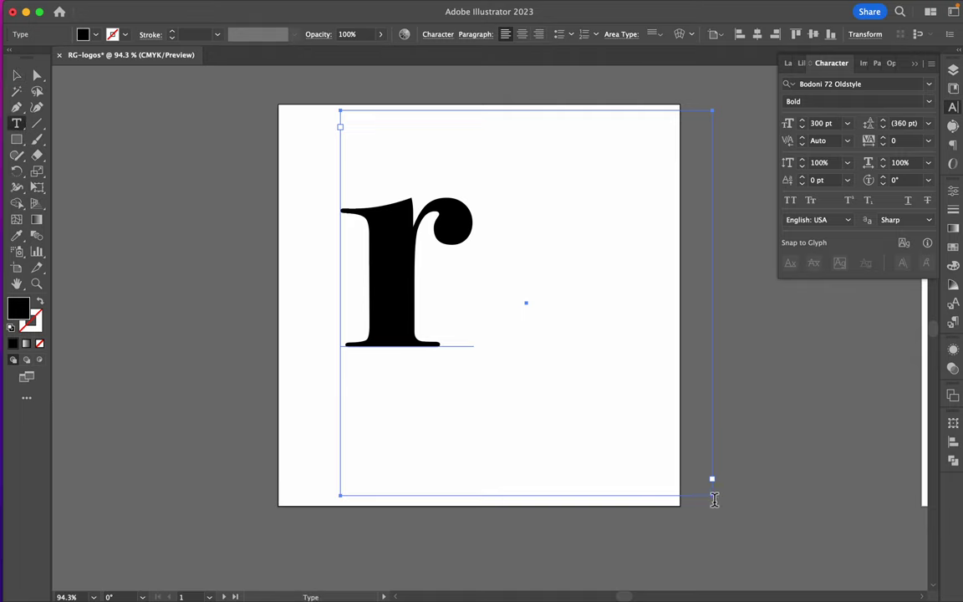
pyautogui.click(565, 457)
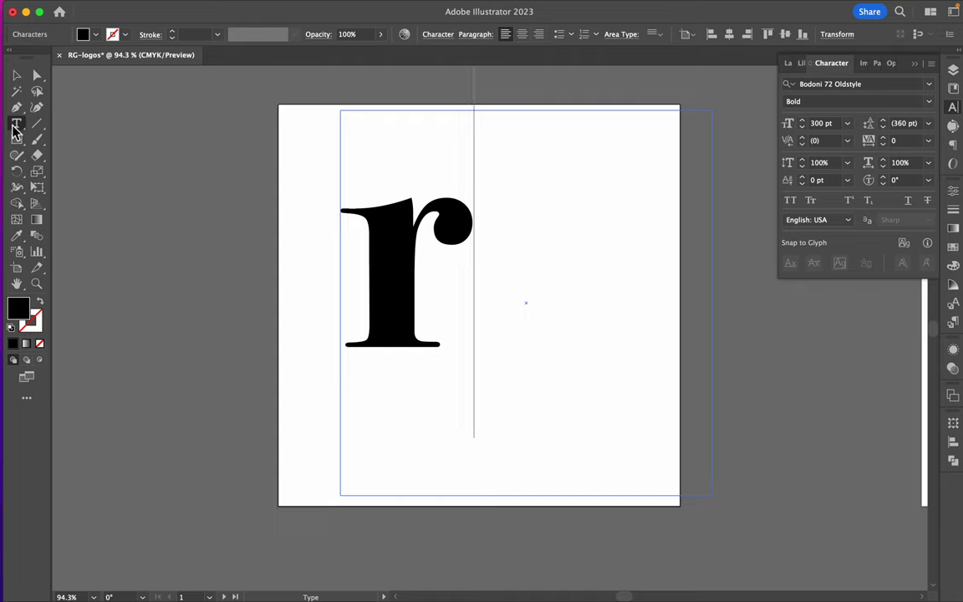
# Duplicate the r to its right and change the copy's letter to g
pyautogui.click(17, 77)
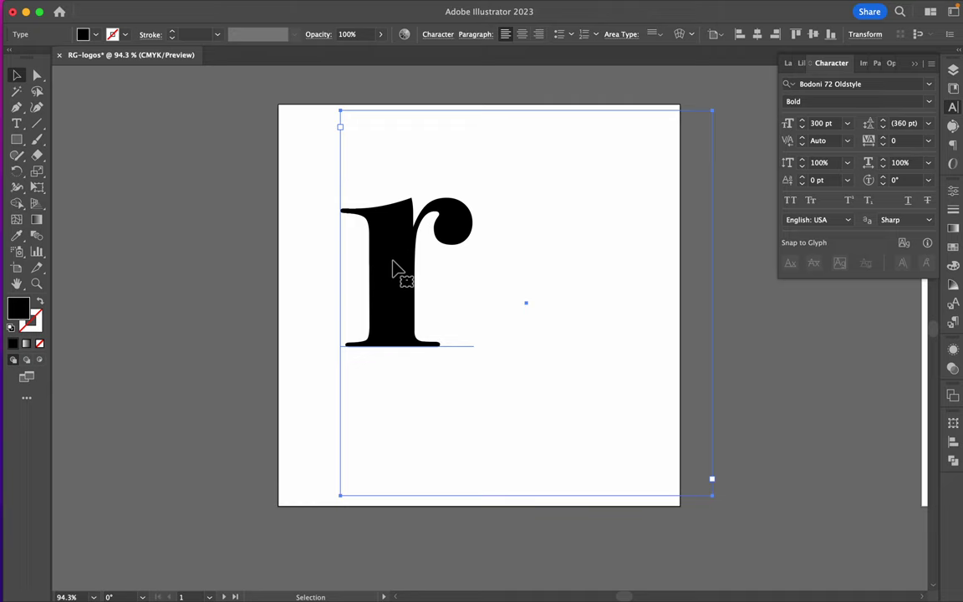
pyautogui.press('alt')
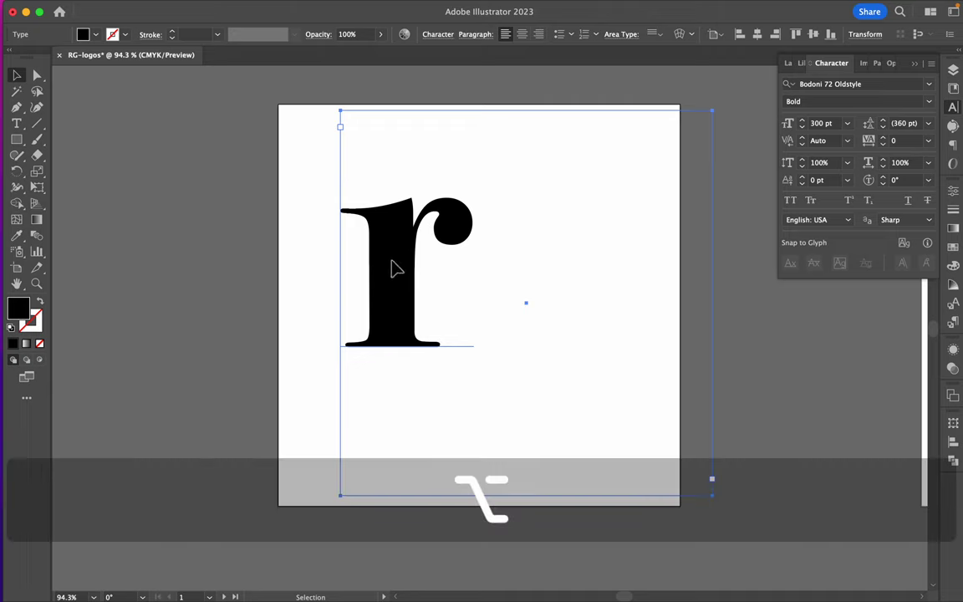
pyautogui.moveTo(391, 261); pyautogui.dragTo(550, 270)
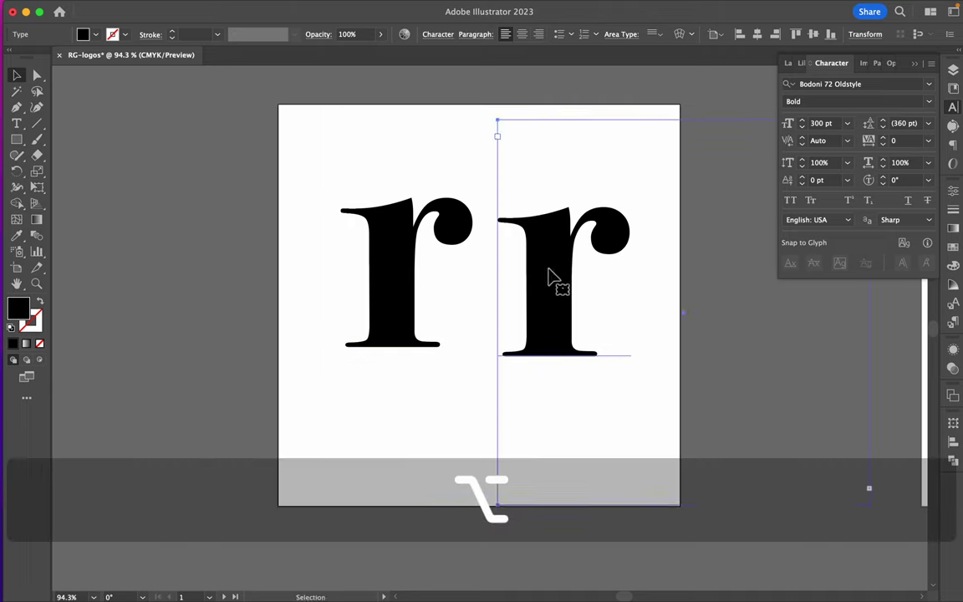
pyautogui.doubleClick(570, 287)
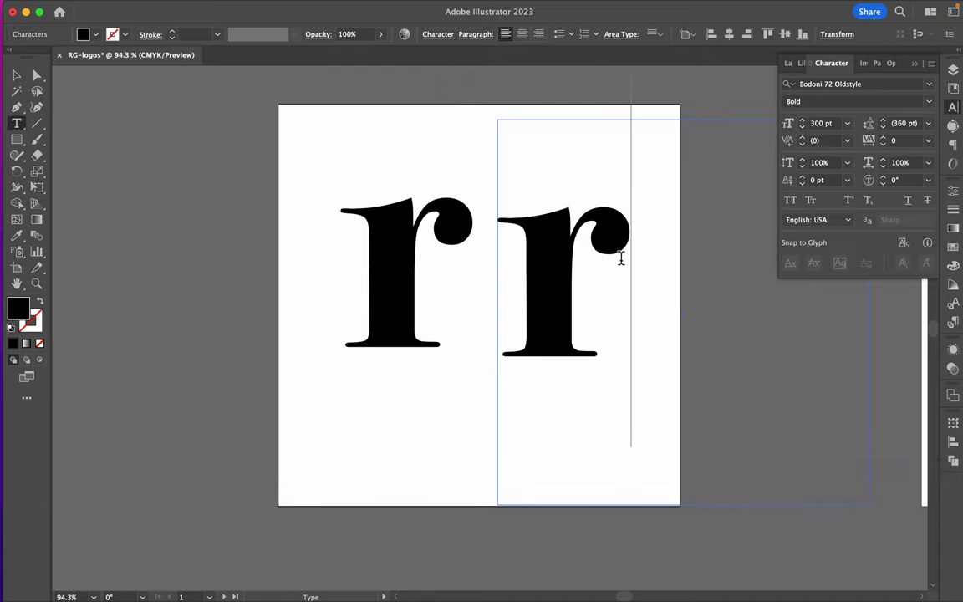
pyautogui.moveTo(621, 259); pyautogui.dragTo(538, 259)
pyautogui.write('g')
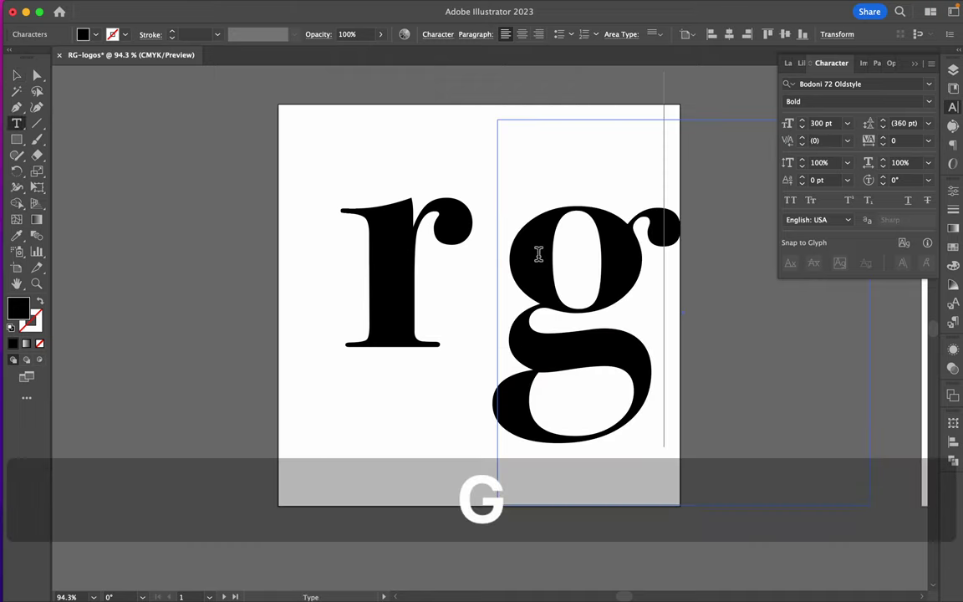
pyautogui.press('Escape')
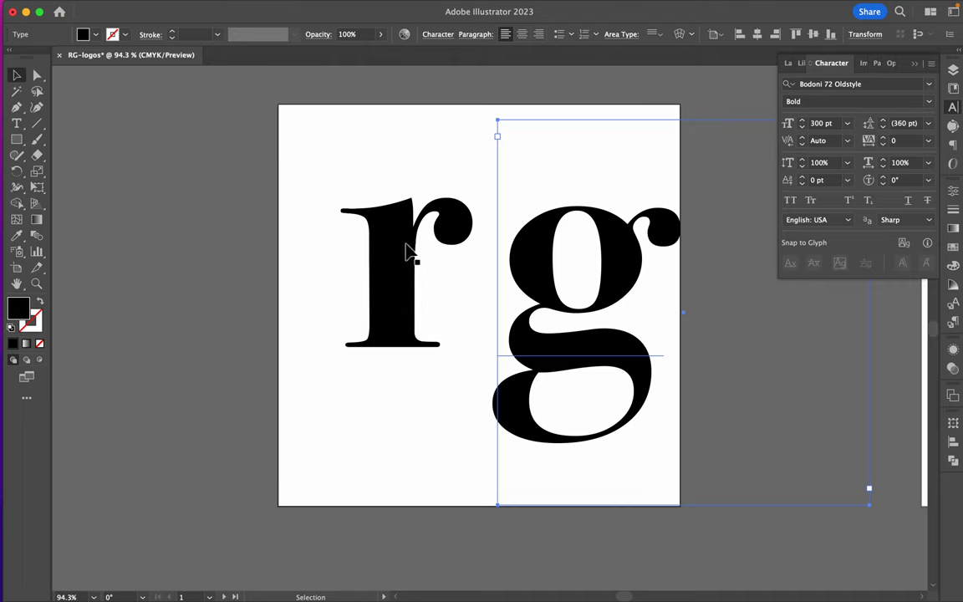
# Push the r over the artboard's left edge and place the g beside it, leaving a gap
pyautogui.moveTo(407, 251); pyautogui.dragTo(389, 269)
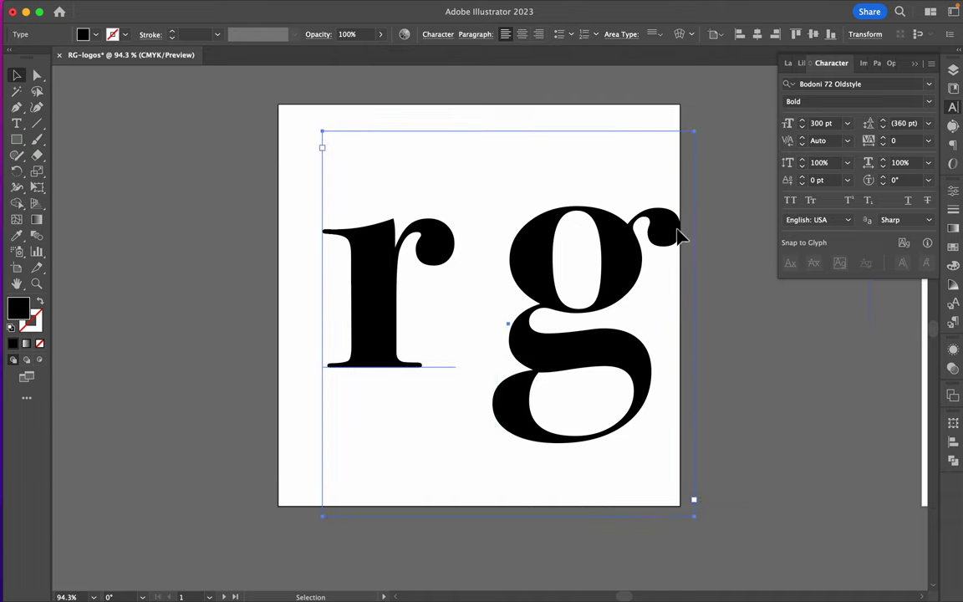
pyautogui.moveTo(679, 233); pyautogui.dragTo(576, 237)
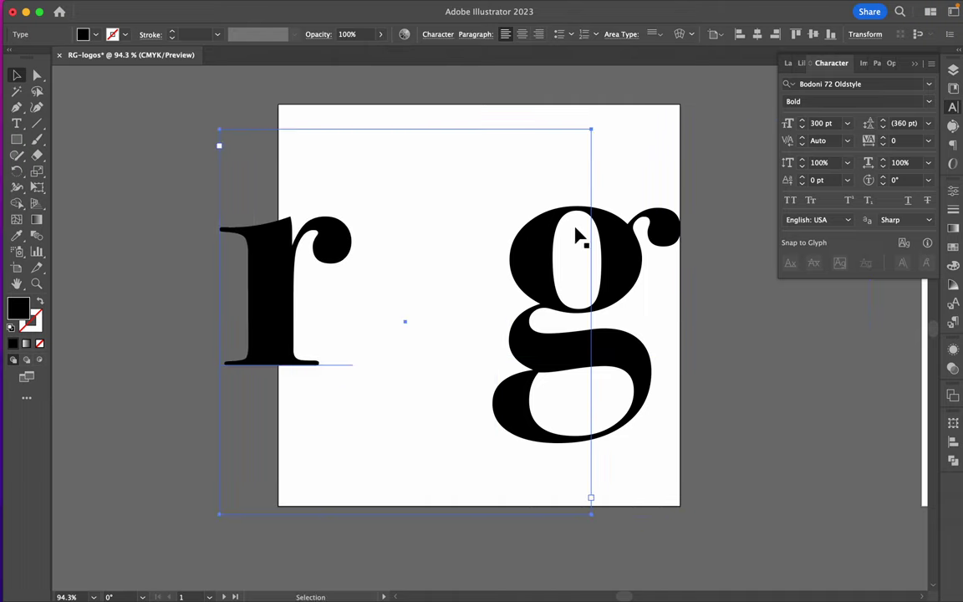
pyautogui.click(669, 237)
pyautogui.moveTo(668, 229); pyautogui.dragTo(517, 208)
pyautogui.moveTo(478, 252); pyautogui.dragTo(444, 221)
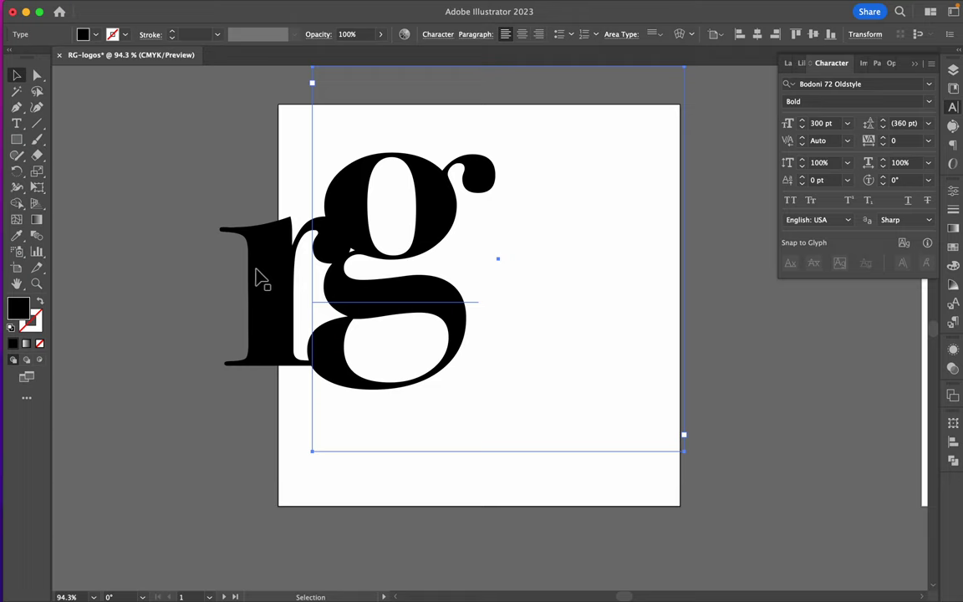
pyautogui.moveTo(356, 197); pyautogui.dragTo(490, 267)
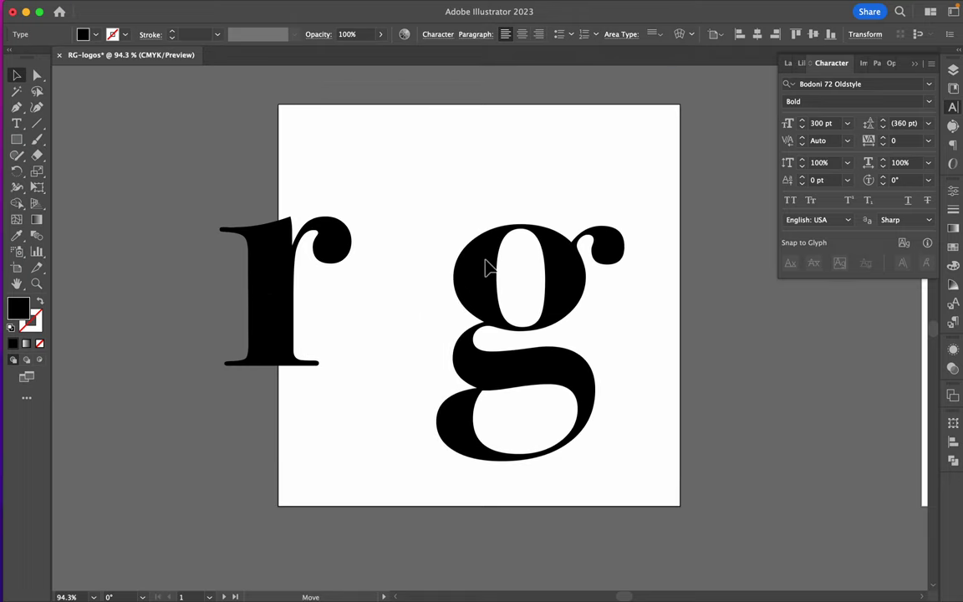
# Enlarge both the g and the r to 400 pt
pyautogui.press('t')
pyautogui.moveTo(585, 295); pyautogui.dragTo(454, 289)
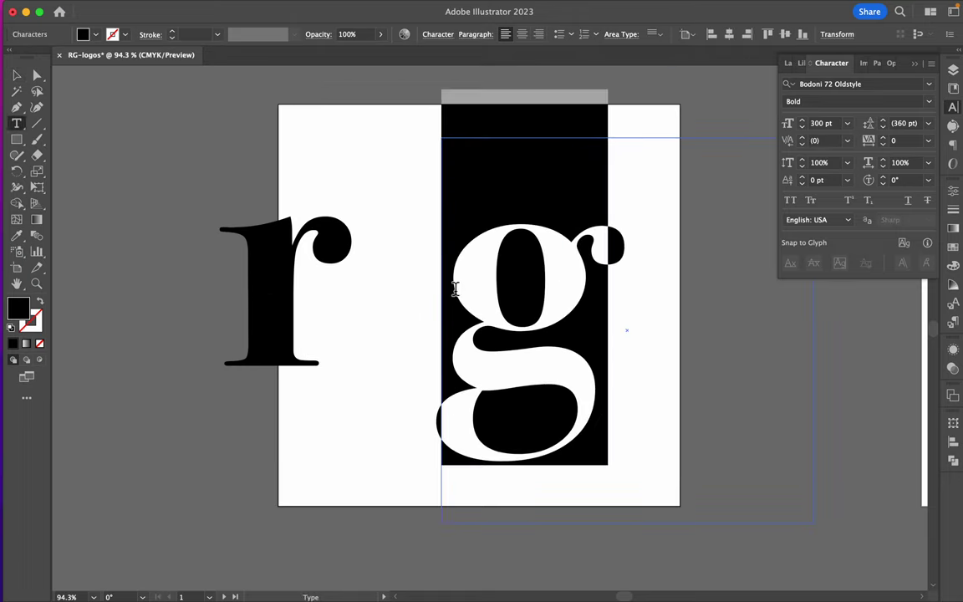
pyautogui.click(818, 126)
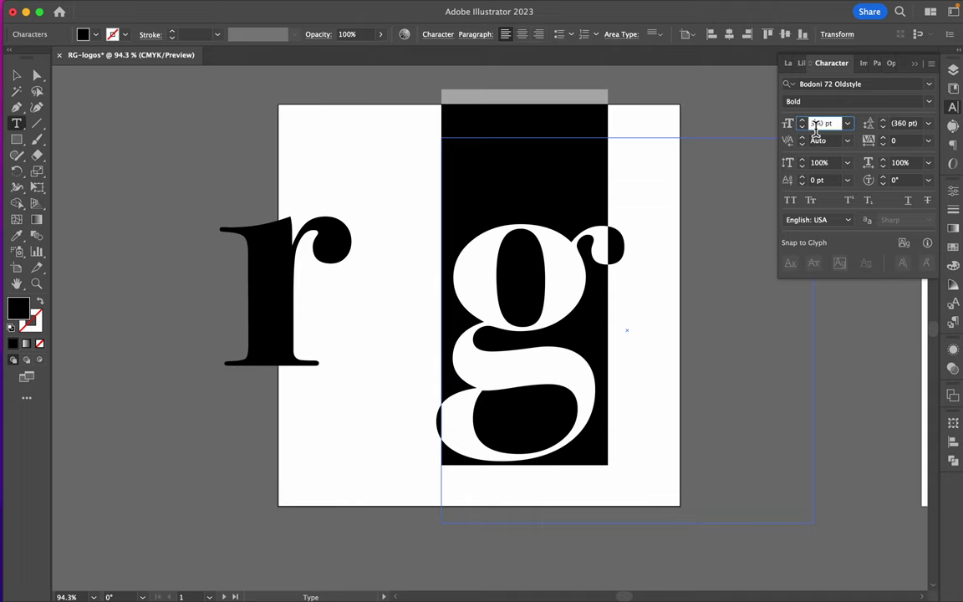
pyautogui.write('400')
pyautogui.press('Return')
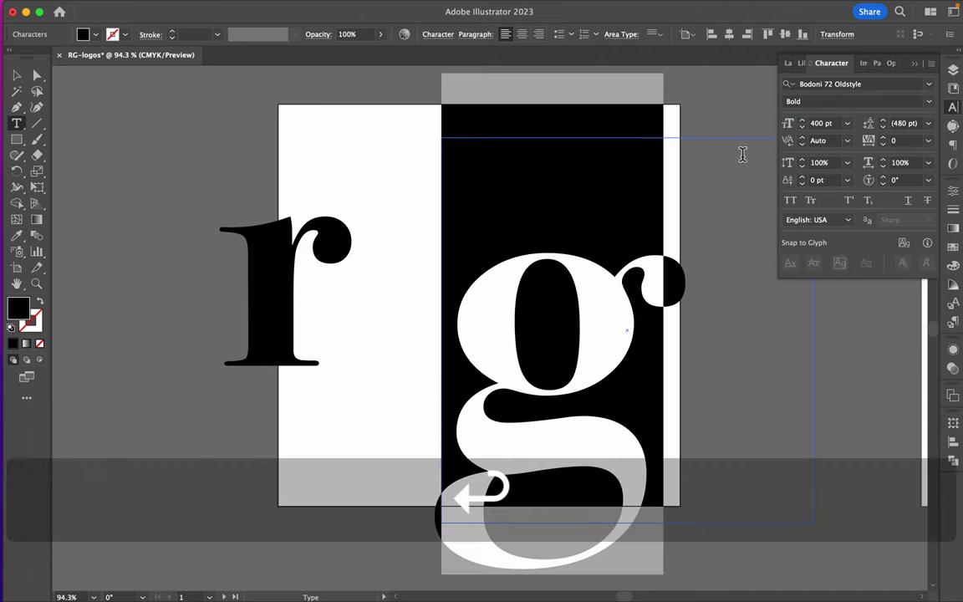
pyautogui.moveTo(312, 292); pyautogui.dragTo(198, 286)
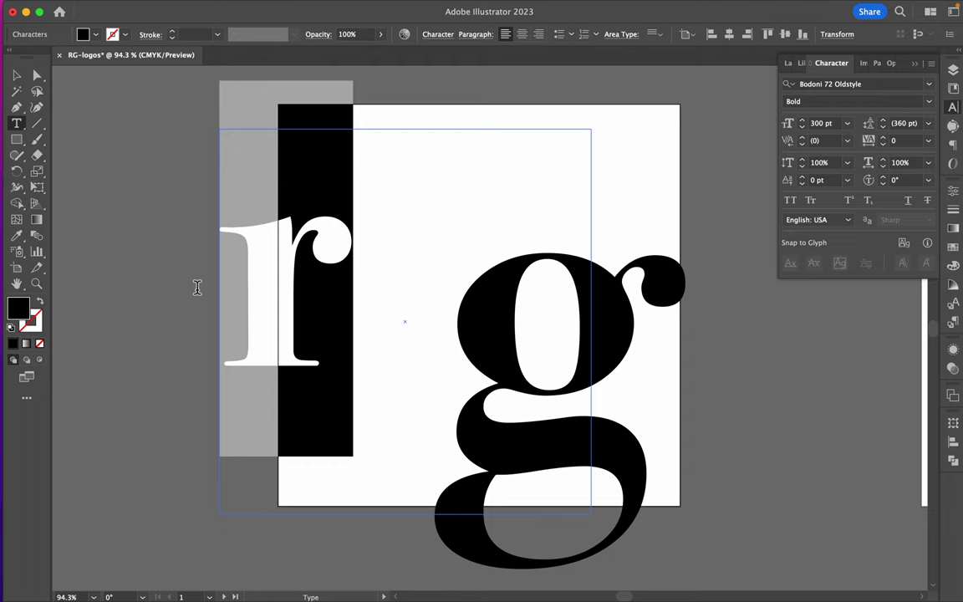
pyautogui.click(809, 125)
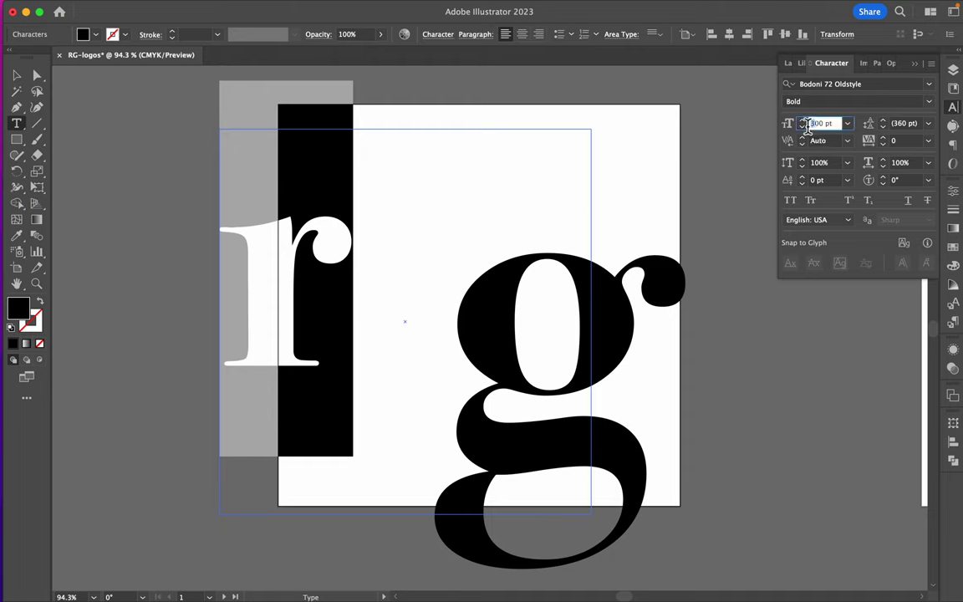
pyautogui.write('400')
pyautogui.press('Return')
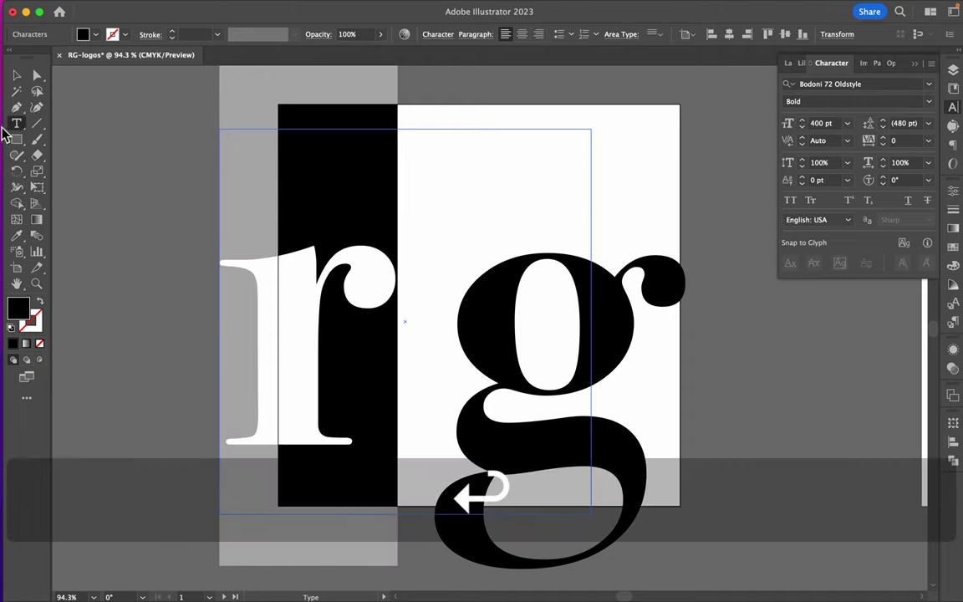
# Nest the r and g tightly together and reposition the rg pair on the artboard
pyautogui.click(16, 75)
pyautogui.moveTo(285, 299); pyautogui.dragTo(357, 178)
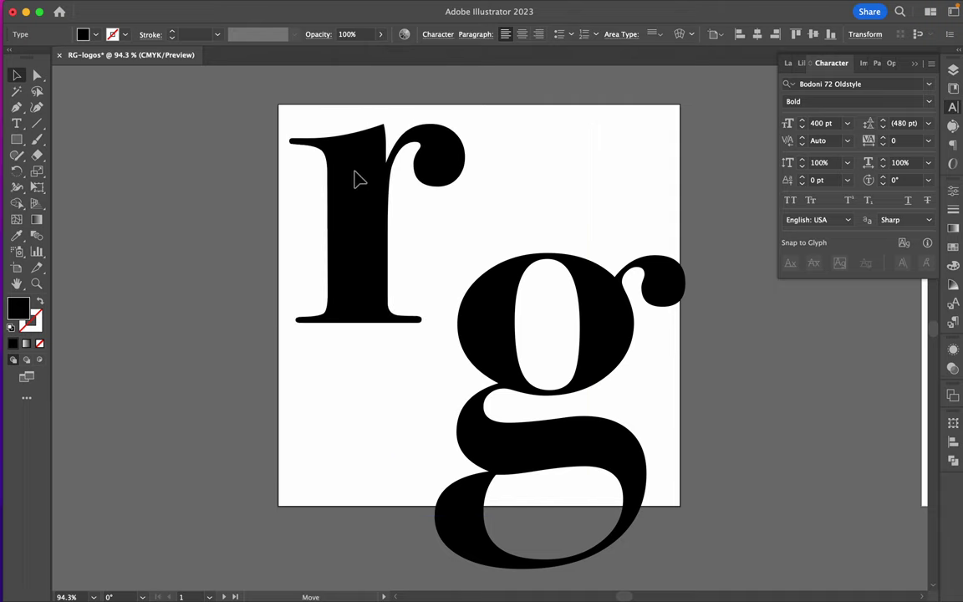
pyautogui.moveTo(616, 552); pyautogui.dragTo(603, 482)
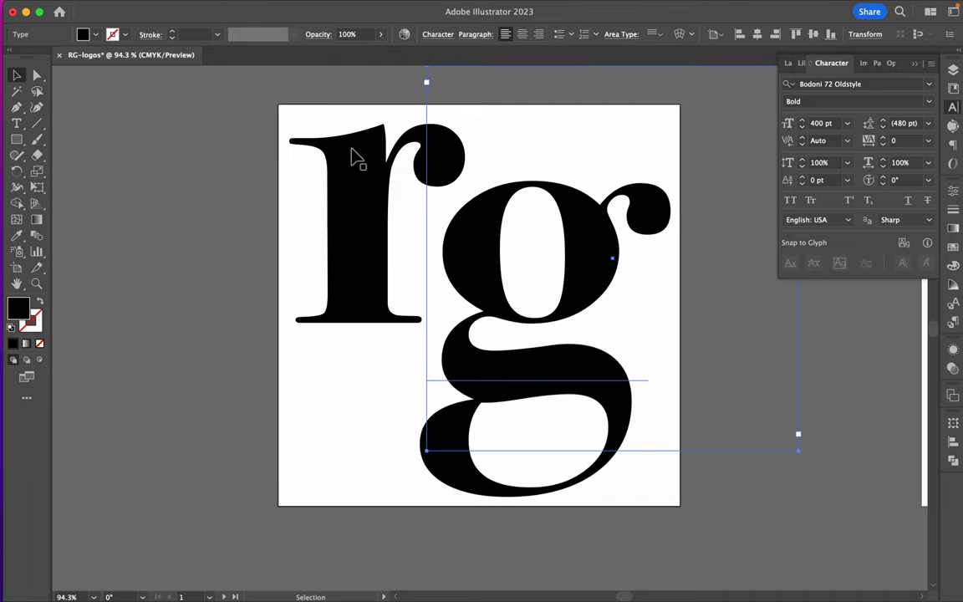
pyautogui.moveTo(354, 157); pyautogui.dragTo(387, 224)
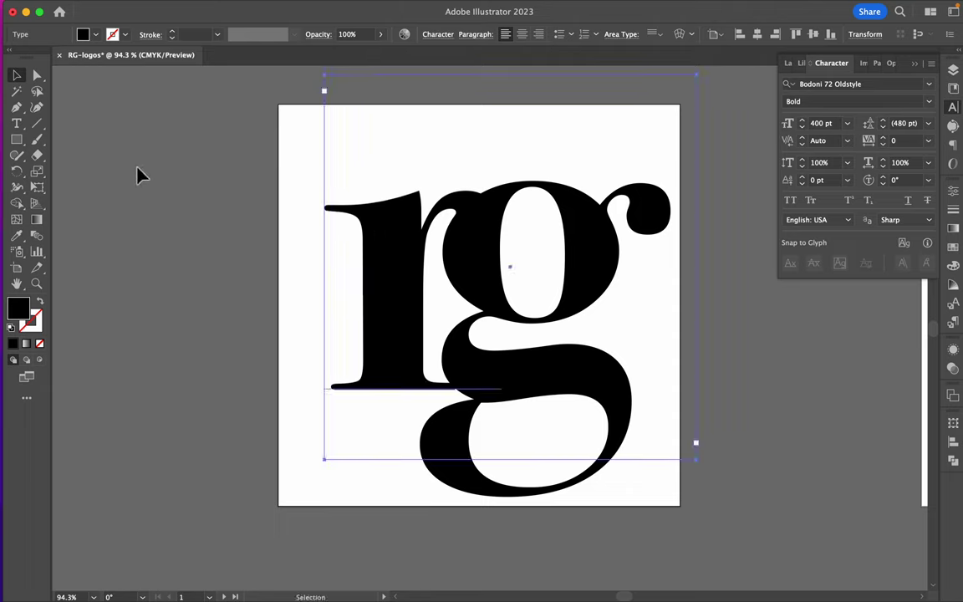
pyautogui.click(164, 217)
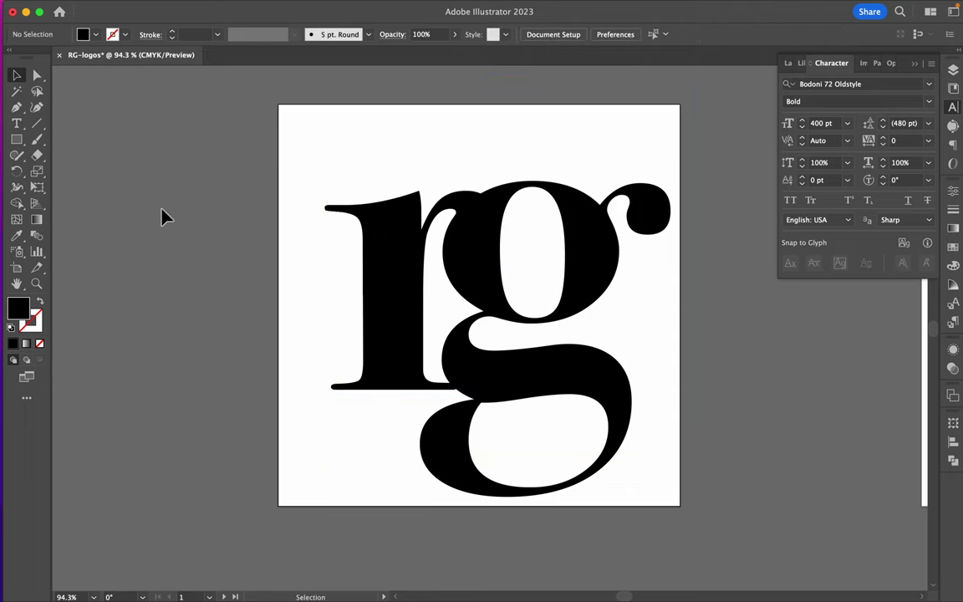
pyautogui.click(585, 322)
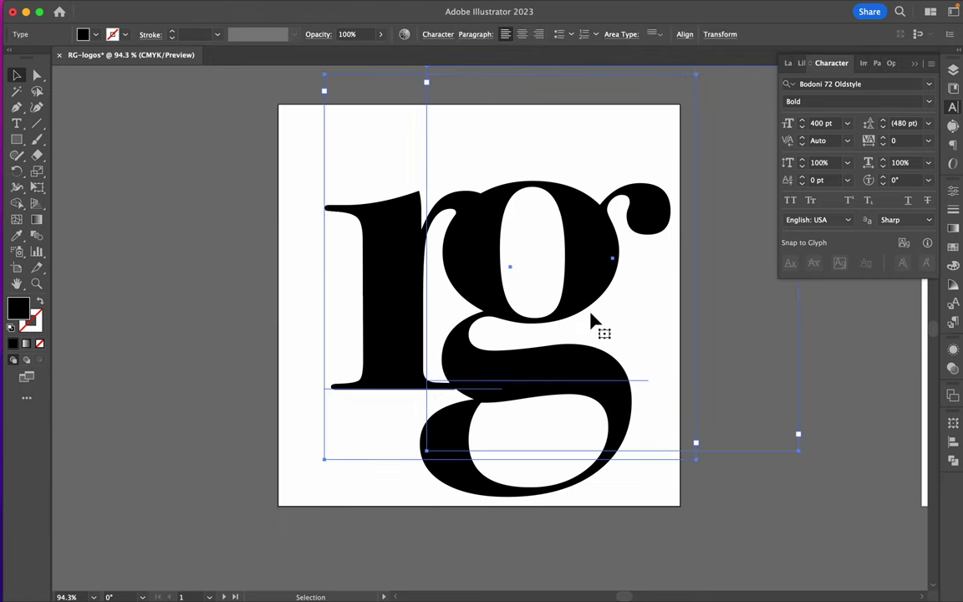
pyautogui.moveTo(599, 286); pyautogui.dragTo(580, 262)
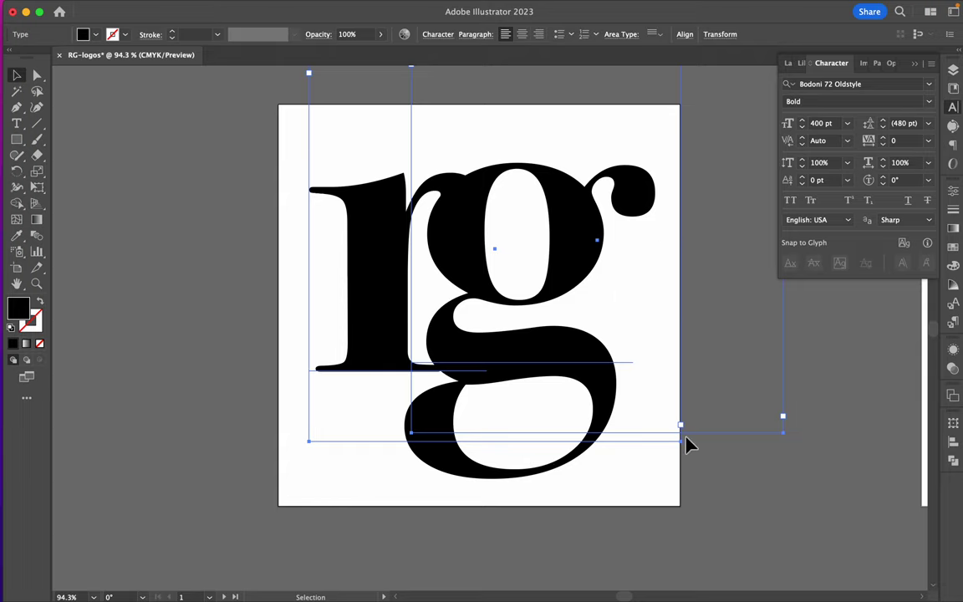
# Scroll to artboard 2 and draw a new text area on it
pyautogui.hscroll(10, 763, 514)
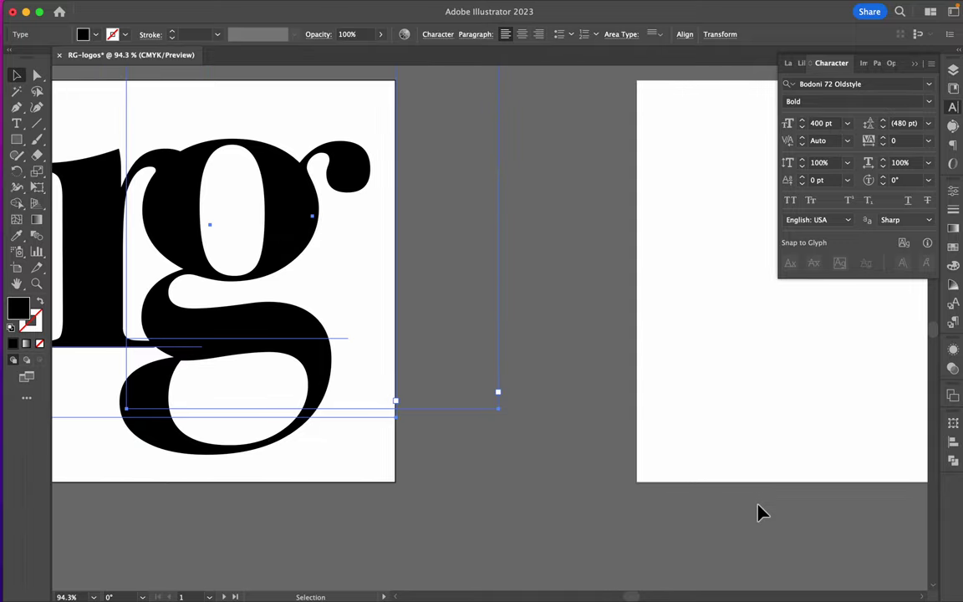
pyautogui.hscroll(4, 763, 513)
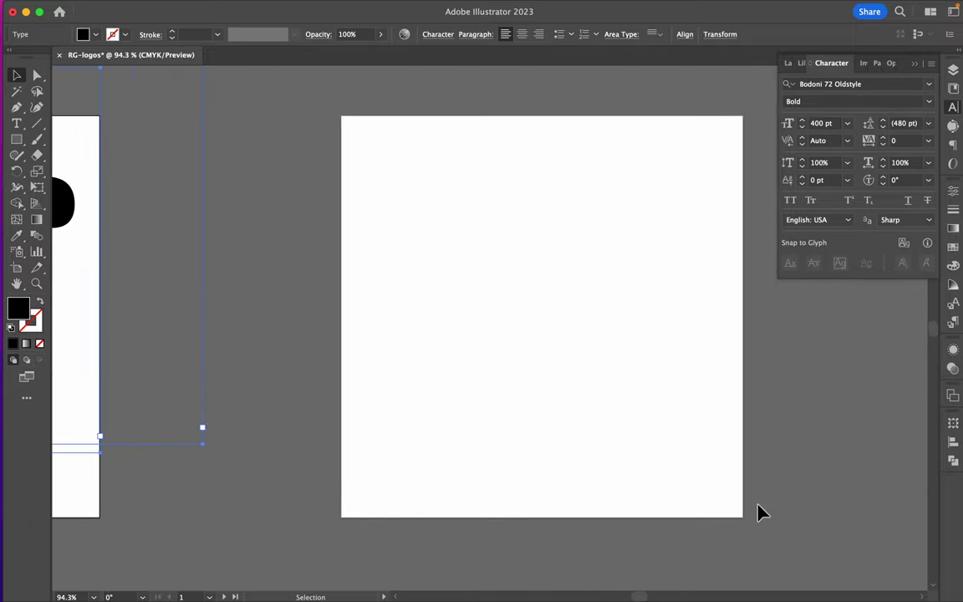
pyautogui.click(17, 124)
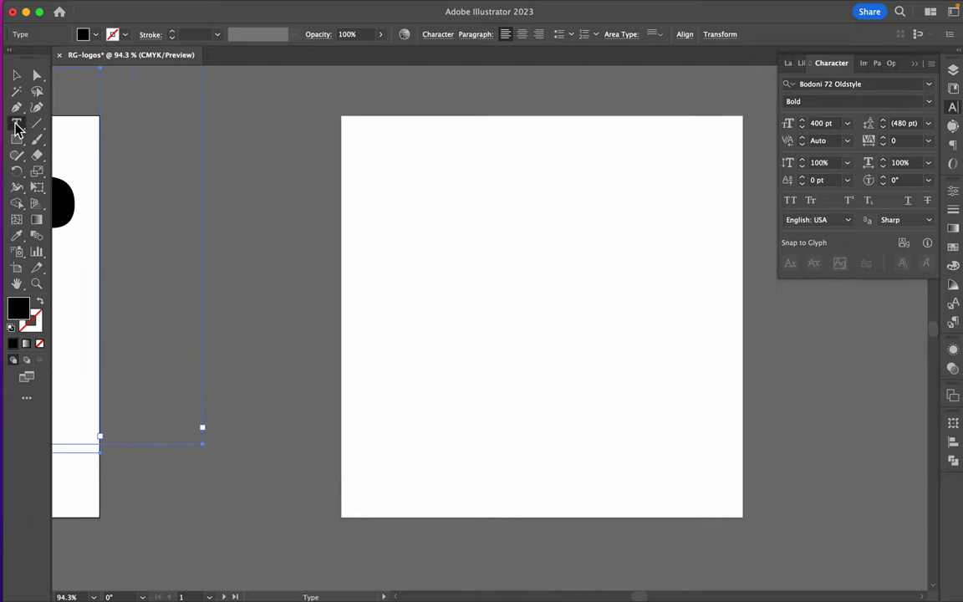
pyautogui.moveTo(342, 118); pyautogui.dragTo(579, 519)
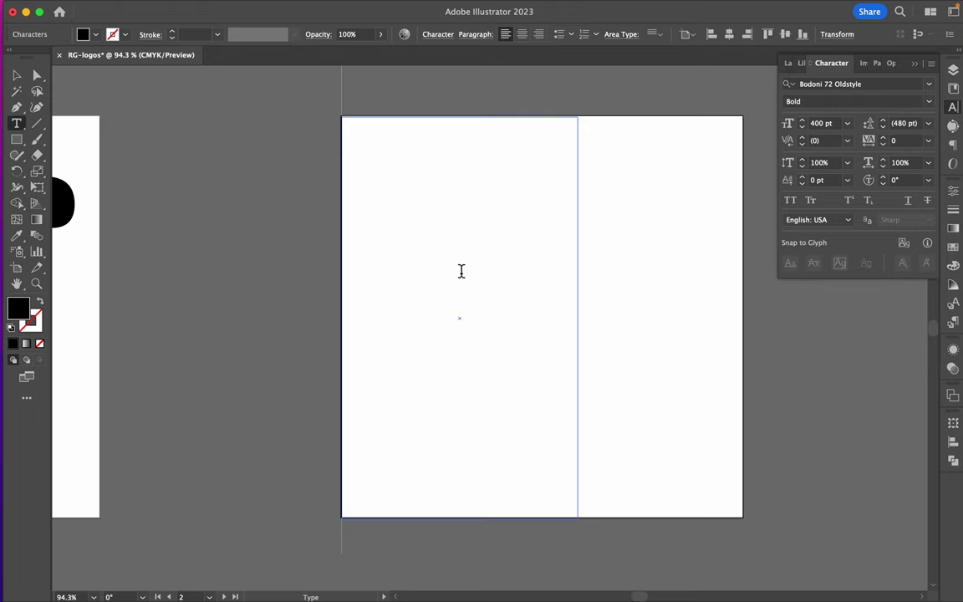
# Set the text area's type to 200 pt BalboaPlus Fill
pyautogui.click(817, 126)
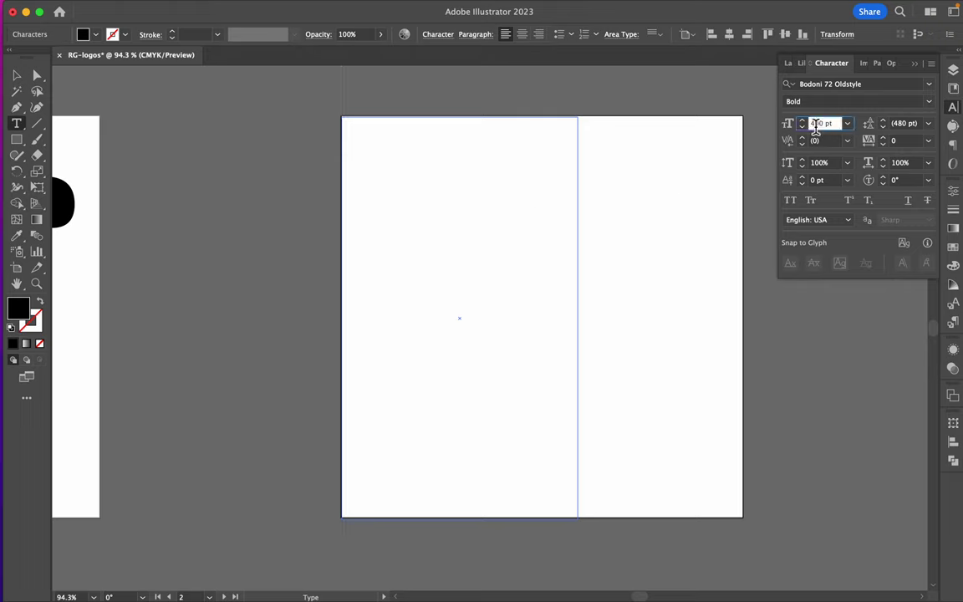
pyautogui.moveTo(816, 125); pyautogui.dragTo(792, 126)
pyautogui.write('2')
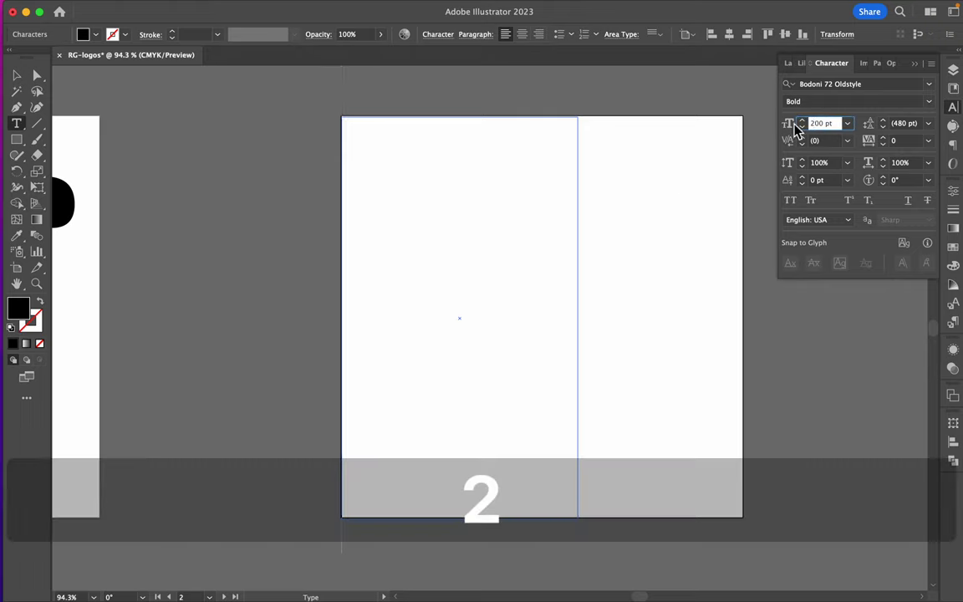
pyautogui.click(870, 85)
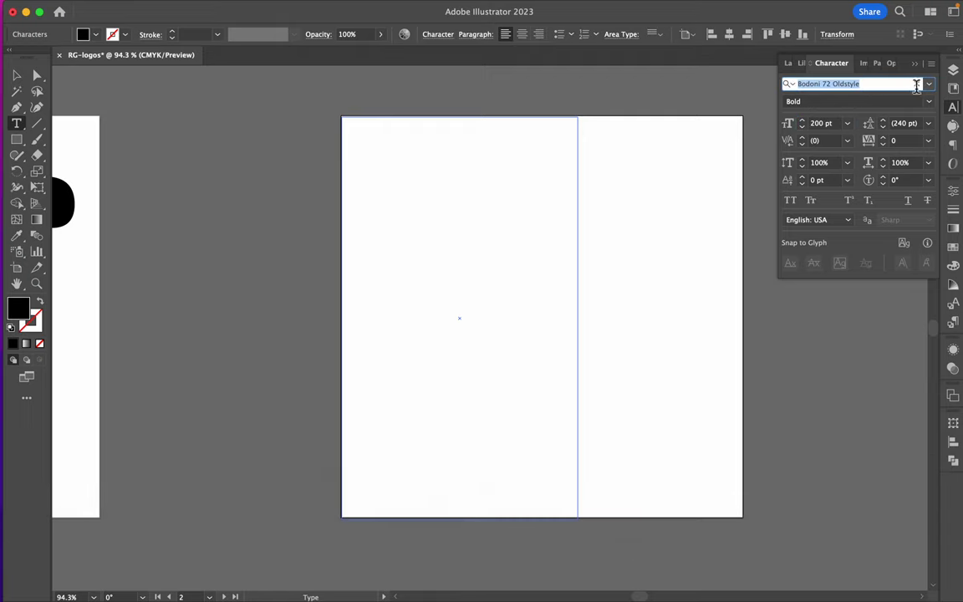
pyautogui.write('Bal')
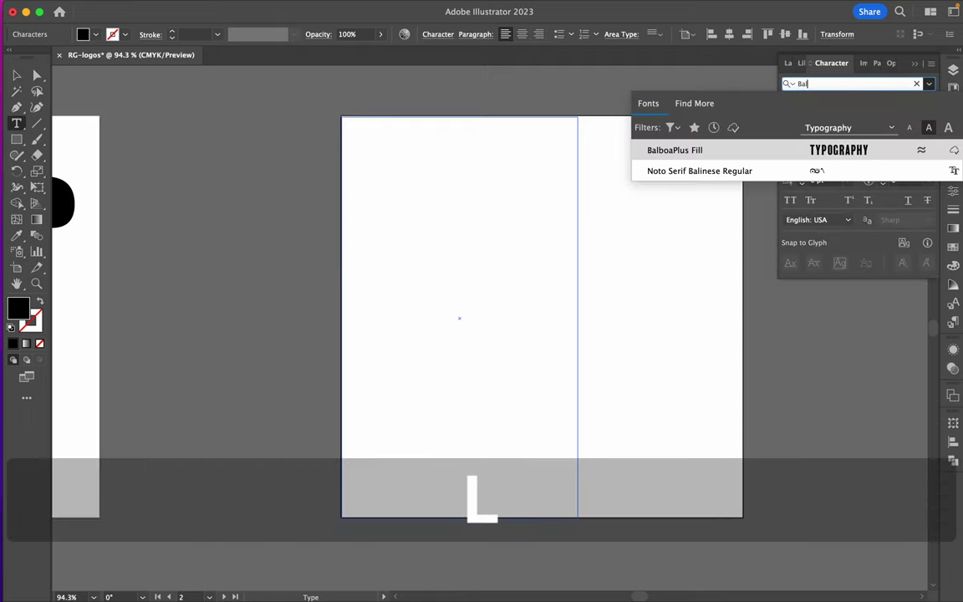
pyautogui.click(679, 152)
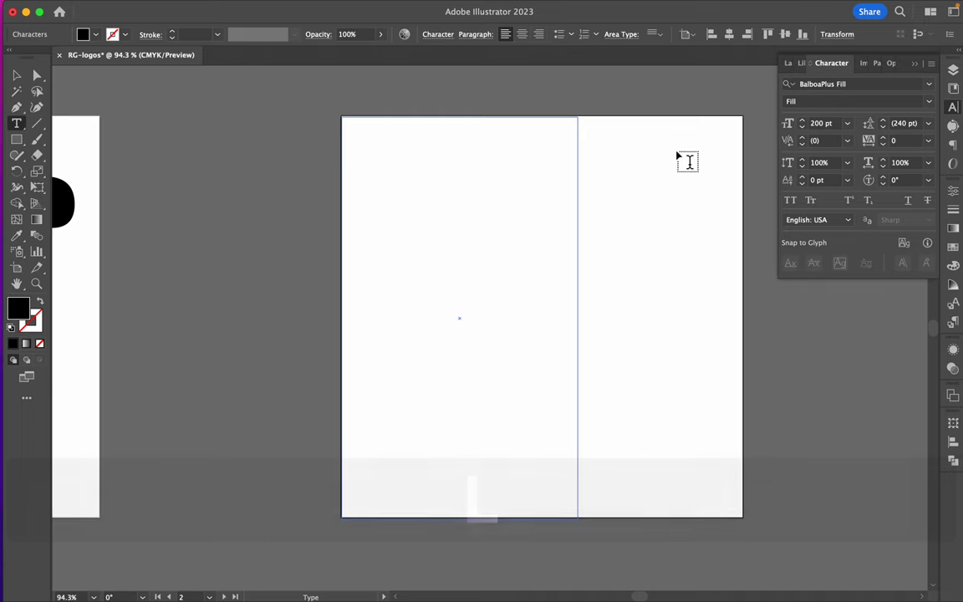
# Type a capital R in the new text area
pyautogui.click(437, 184)
pyautogui.write('B')
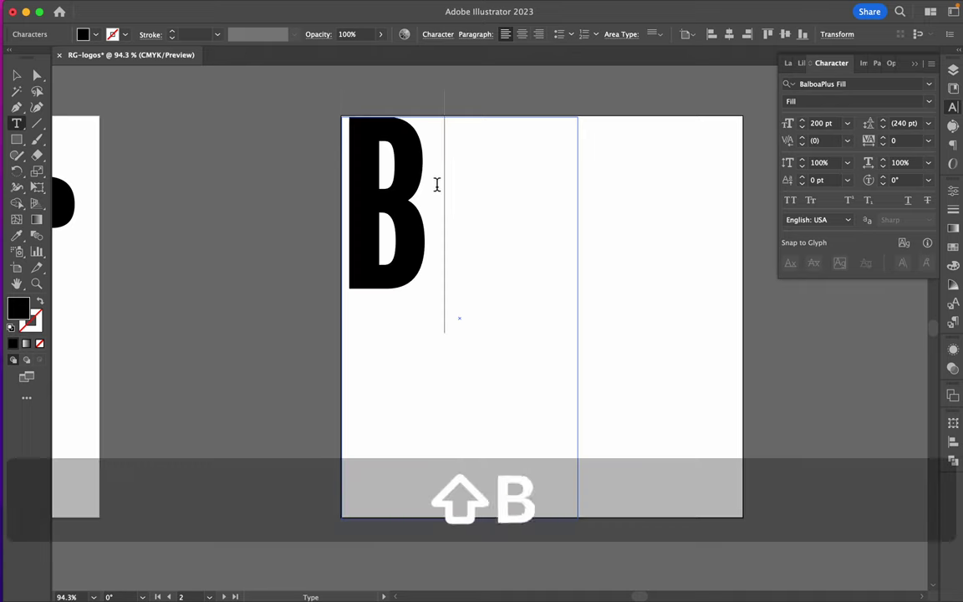
pyautogui.moveTo(422, 241); pyautogui.dragTo(377, 234)
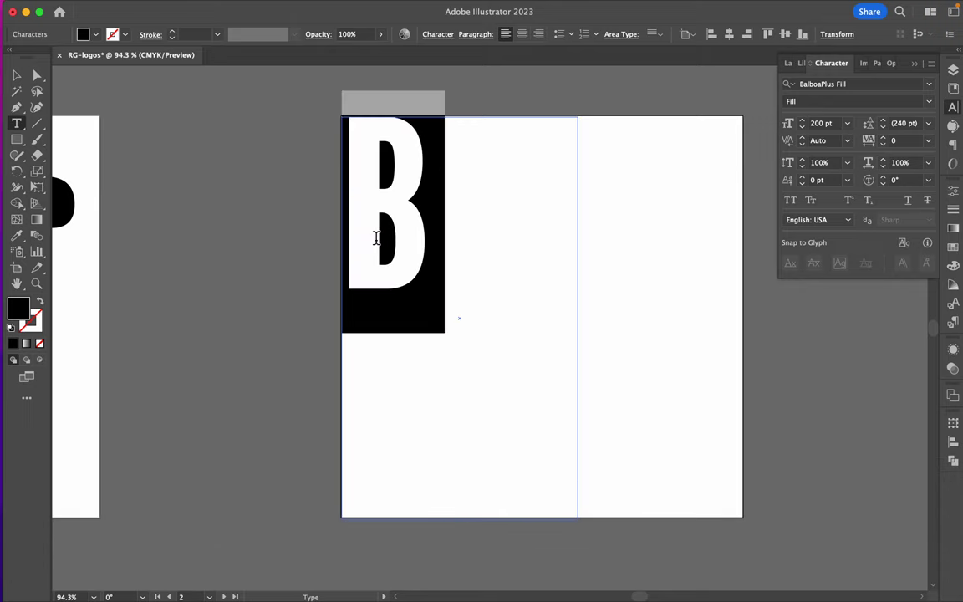
pyautogui.write('R')
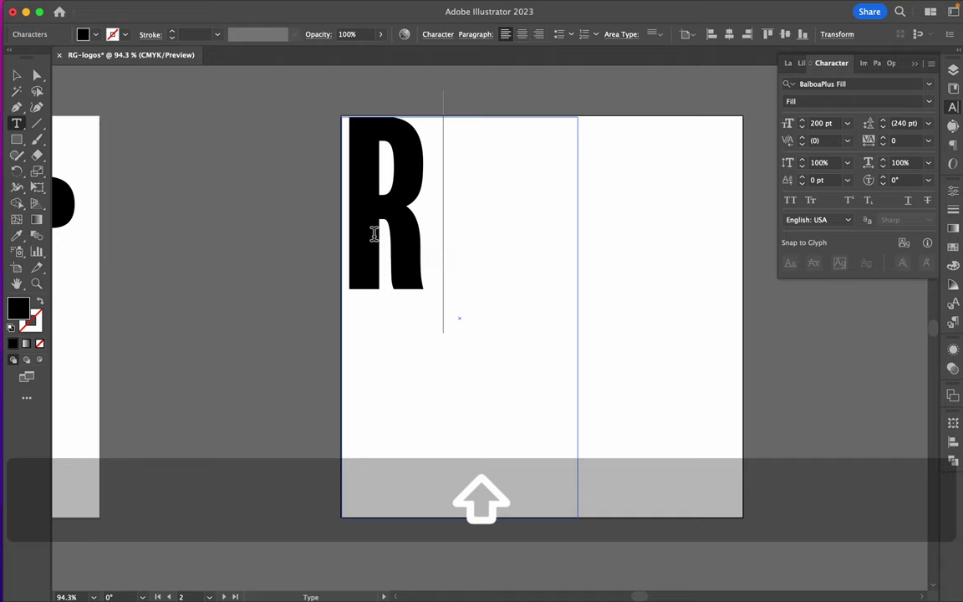
# Resize the R to 400 pt, undoing an oversized 500 pt attempt
pyautogui.moveTo(454, 236); pyautogui.dragTo(373, 232)
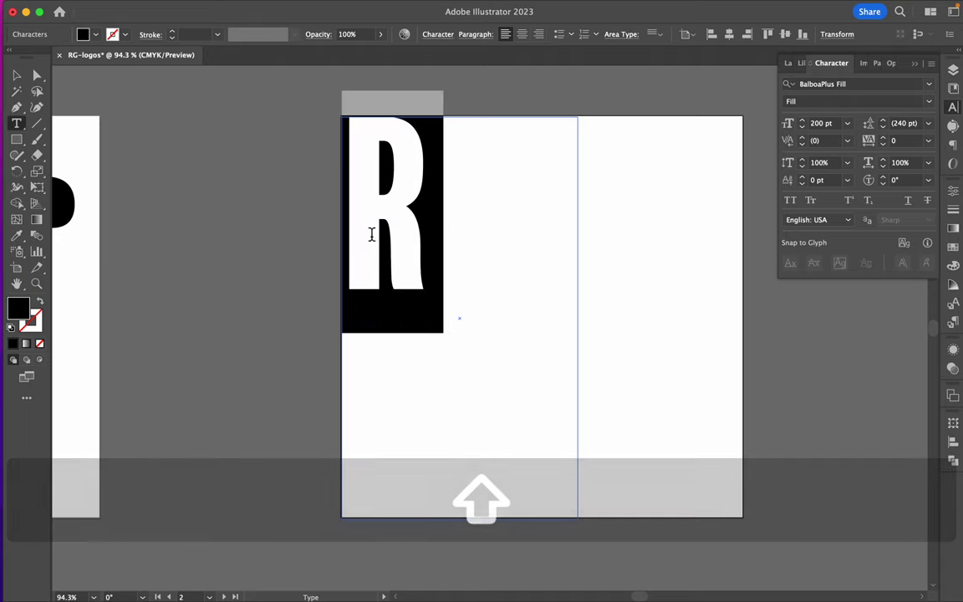
pyautogui.doubleClick(817, 123)
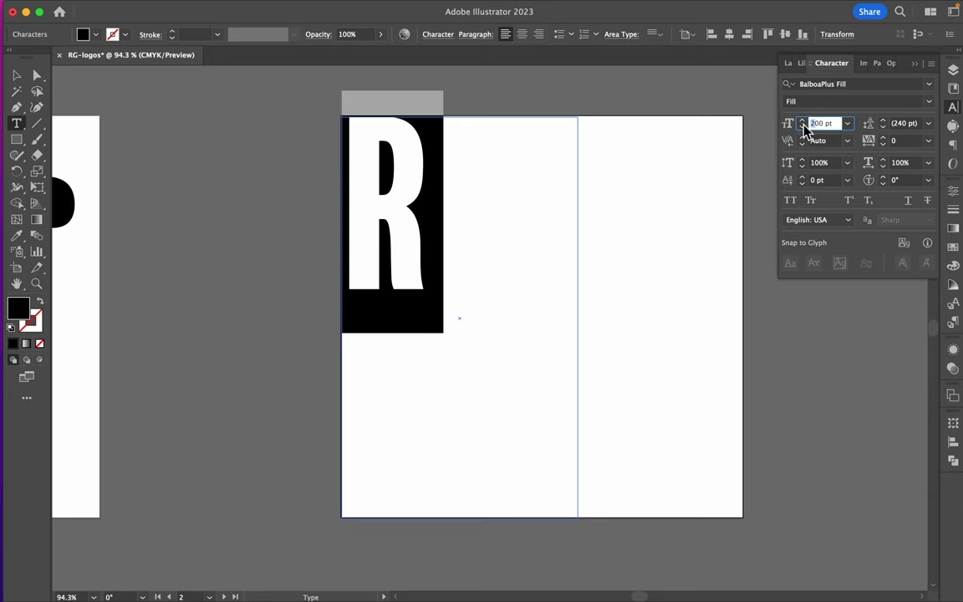
pyautogui.write('500')
pyautogui.press('Return')
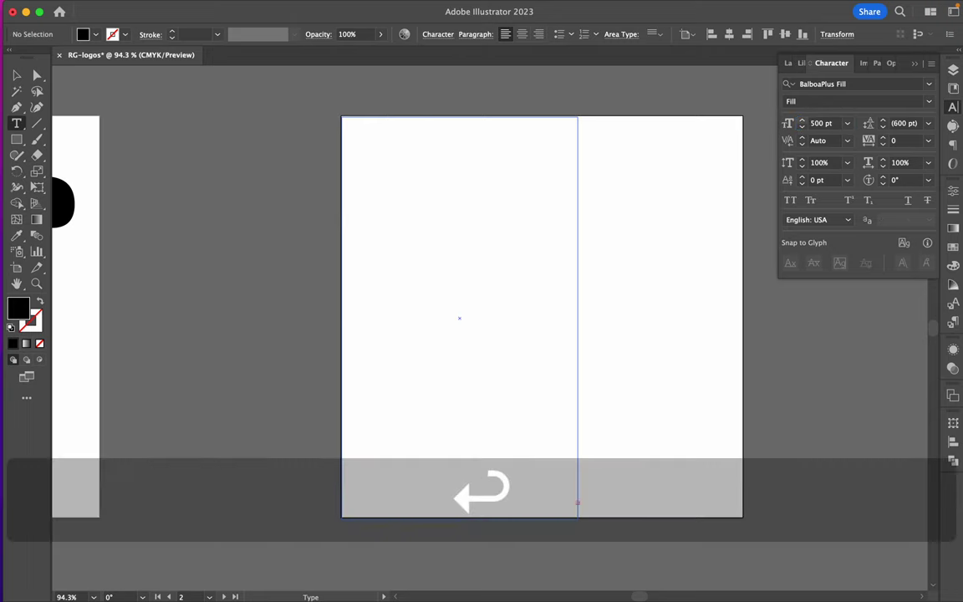
pyautogui.press('super+z')
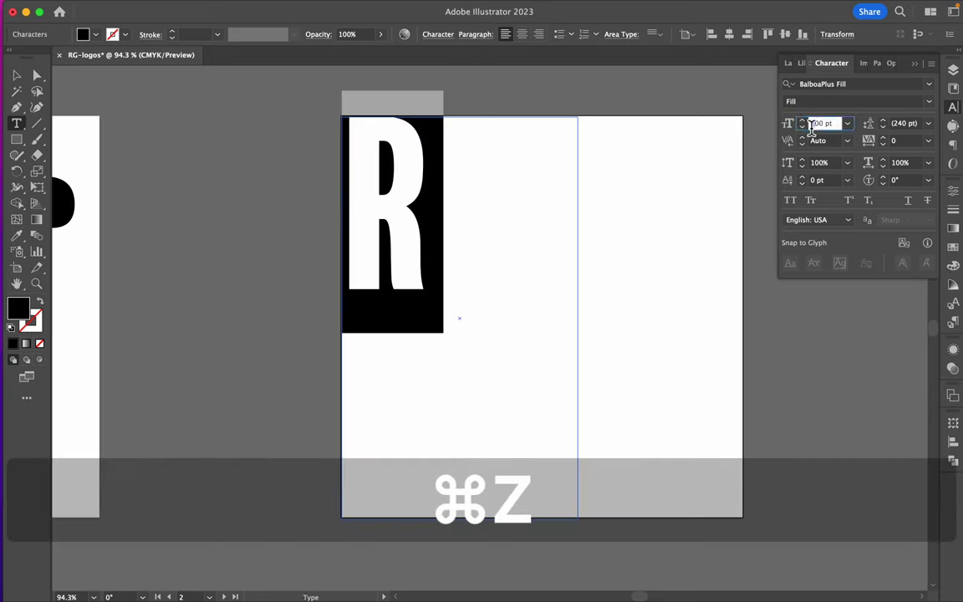
pyautogui.write('400')
pyautogui.press('Return')
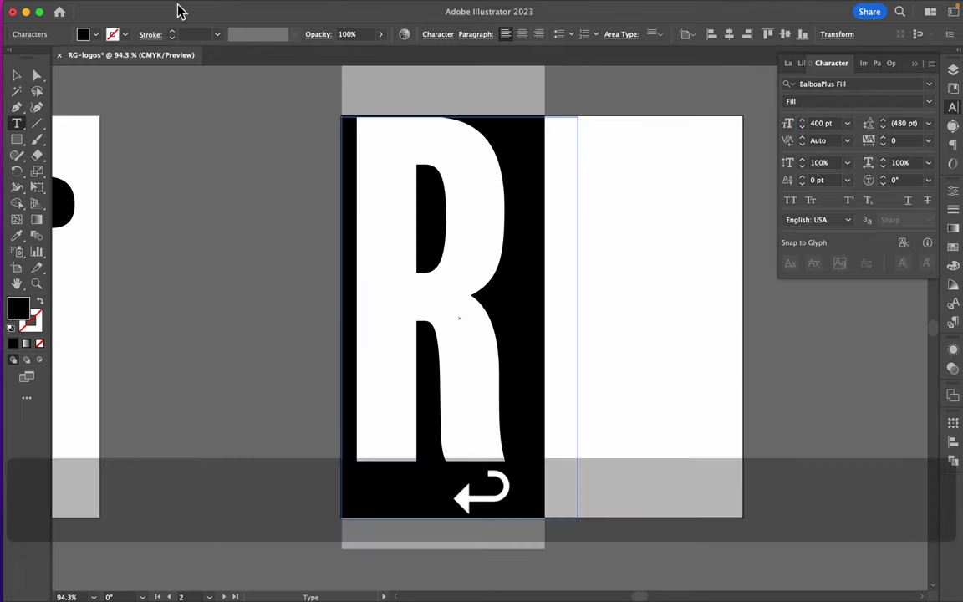
# Shift the R right of centre on artboard 2 and deselect it
pyautogui.click(15, 75)
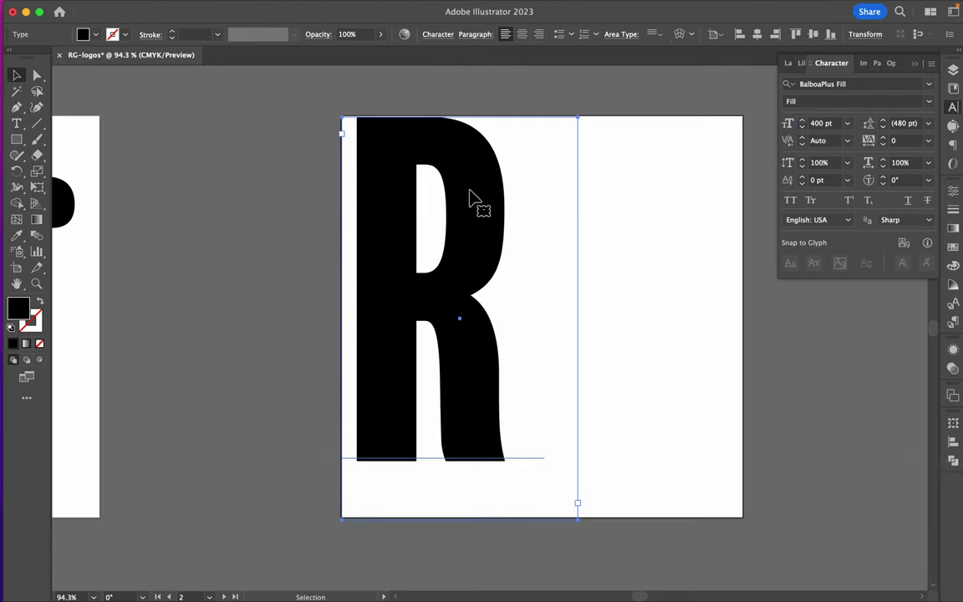
pyautogui.moveTo(489, 207); pyautogui.dragTo(608, 237)
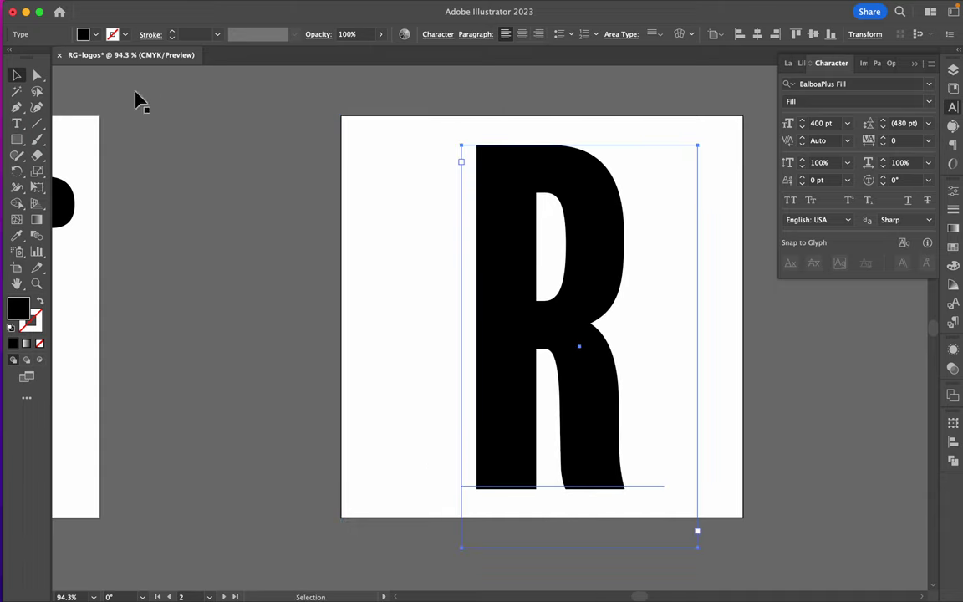
pyautogui.click(19, 138)
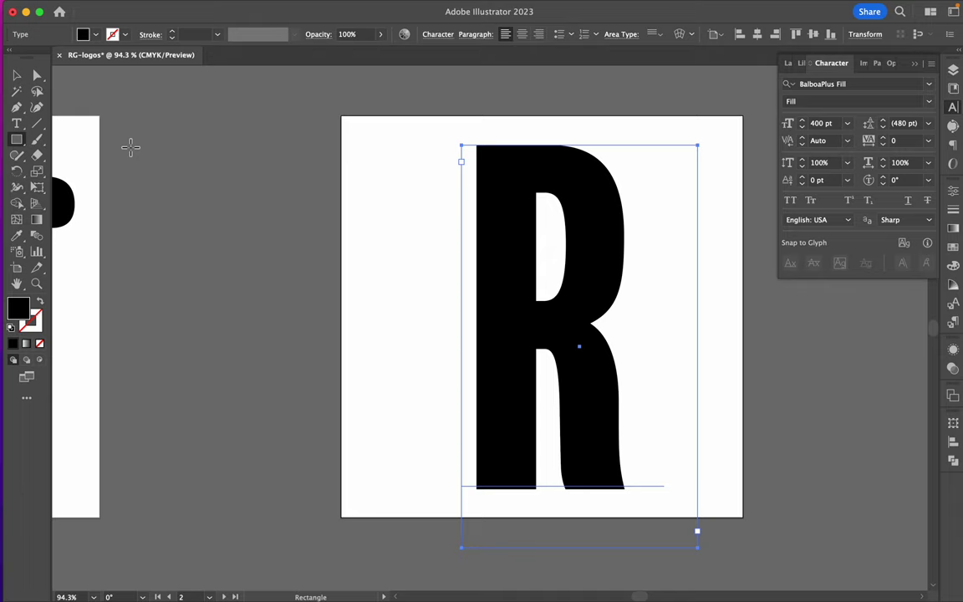
pyautogui.click(16, 125)
pyautogui.press('super+shift+a')
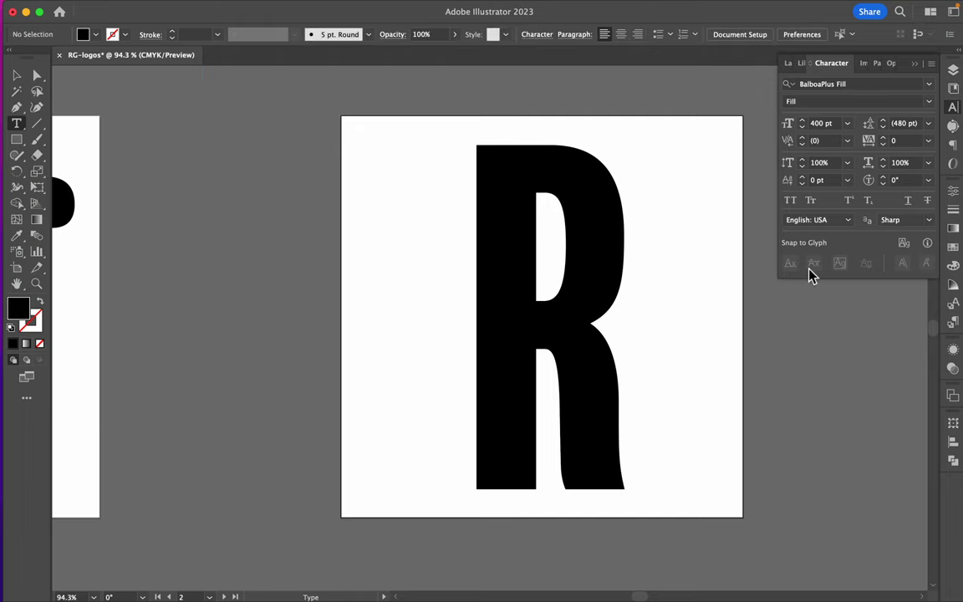
pyautogui.hscroll(5, 769, 426)
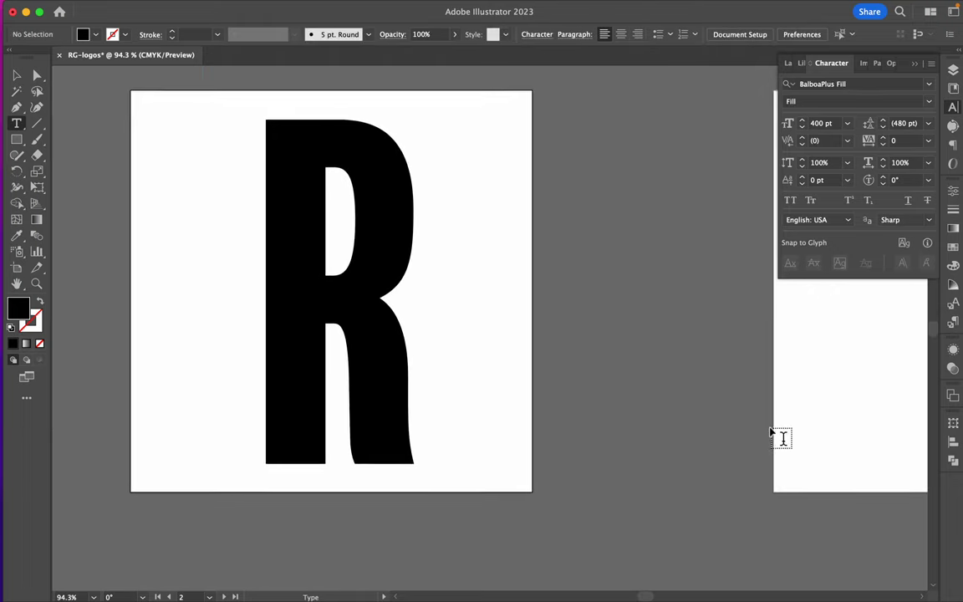
# Draw a second text area beside the R with type set to 200 pt
pyautogui.moveTo(578, 92); pyautogui.dragTo(839, 529)
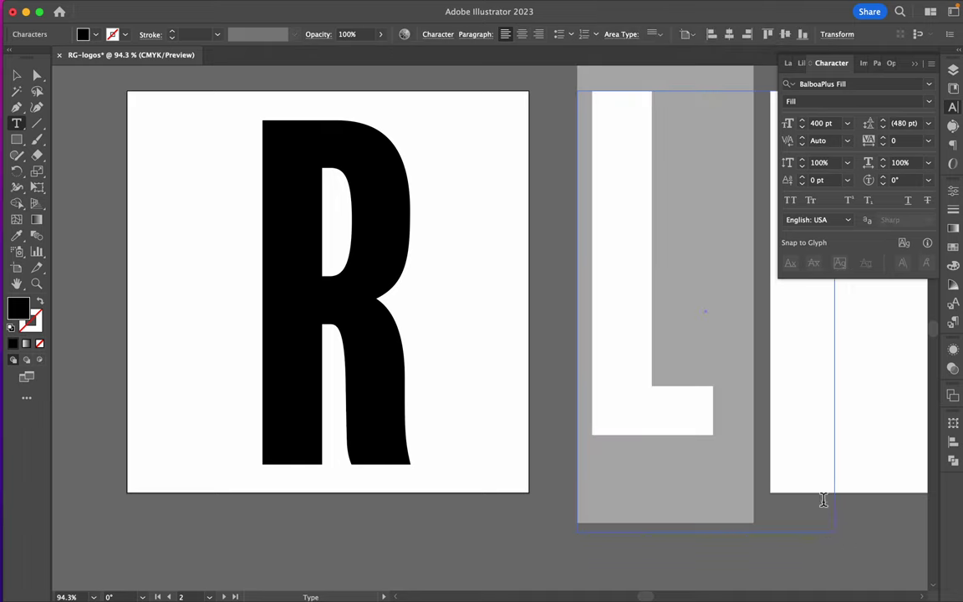
pyautogui.click(818, 125)
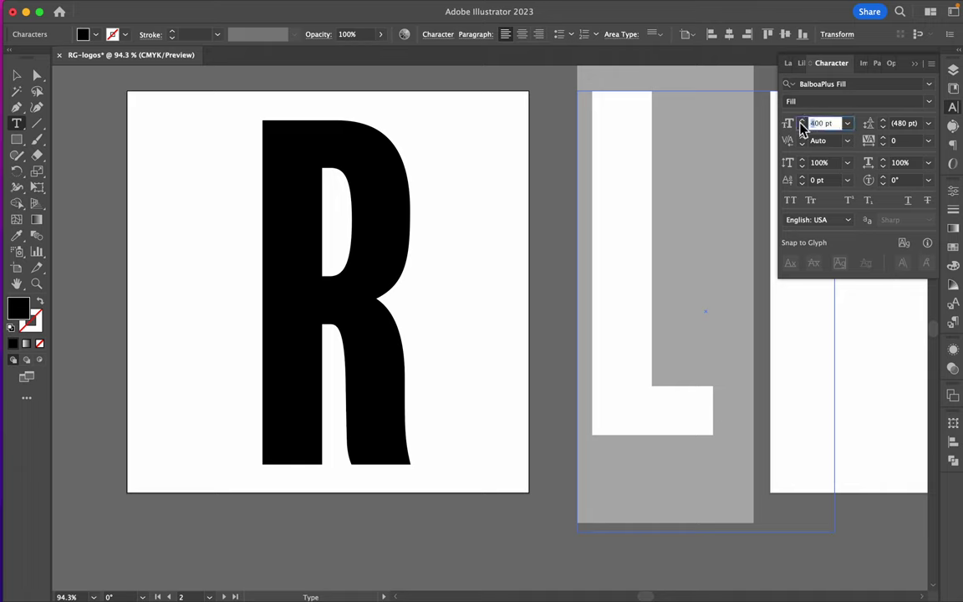
pyautogui.write('200')
pyautogui.press('Return')
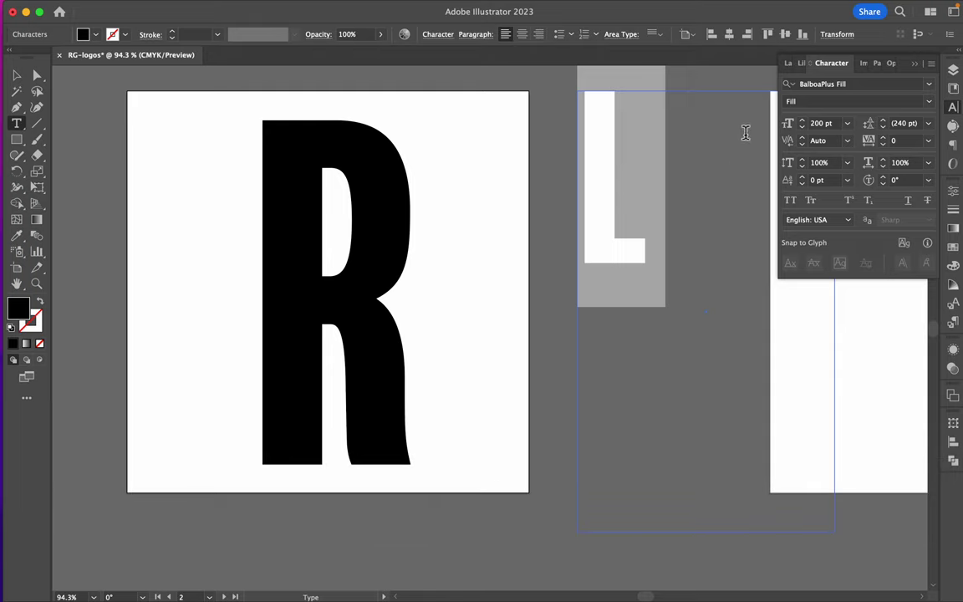
# Replace the placeholder with a capital G and give it a white fill
pyautogui.moveTo(653, 209); pyautogui.dragTo(595, 235)
pyautogui.write('G')
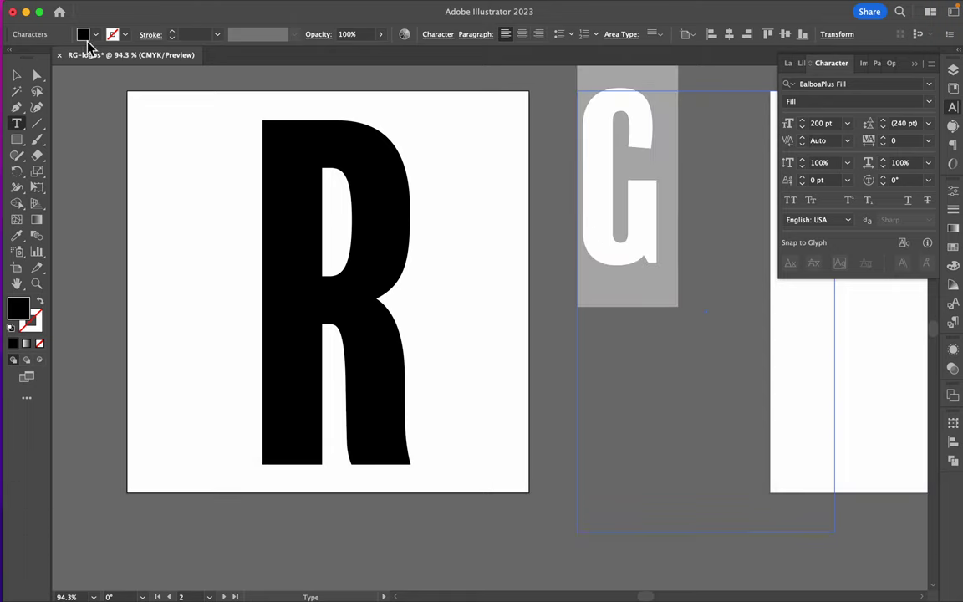
pyautogui.click(97, 36)
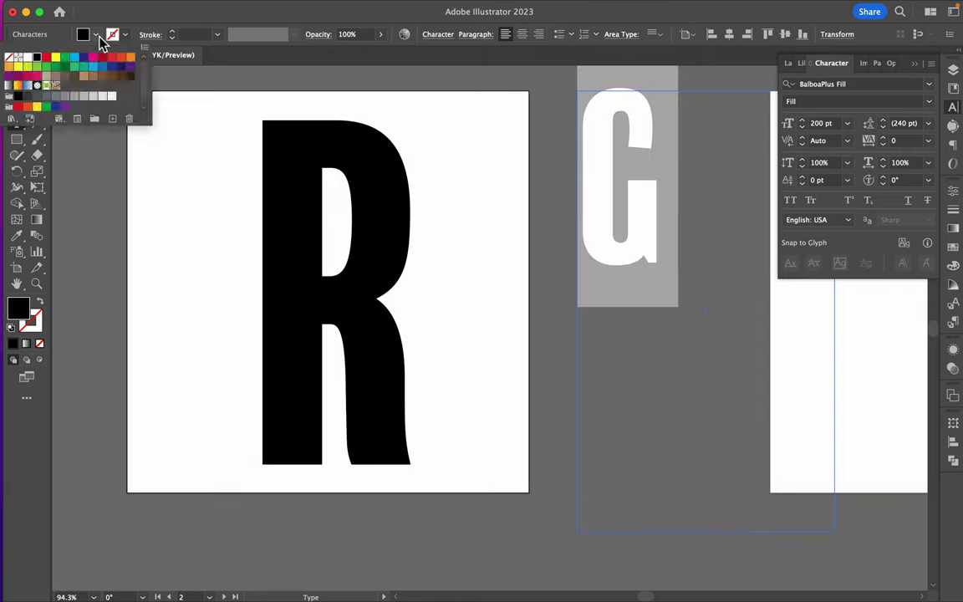
pyautogui.click(28, 57)
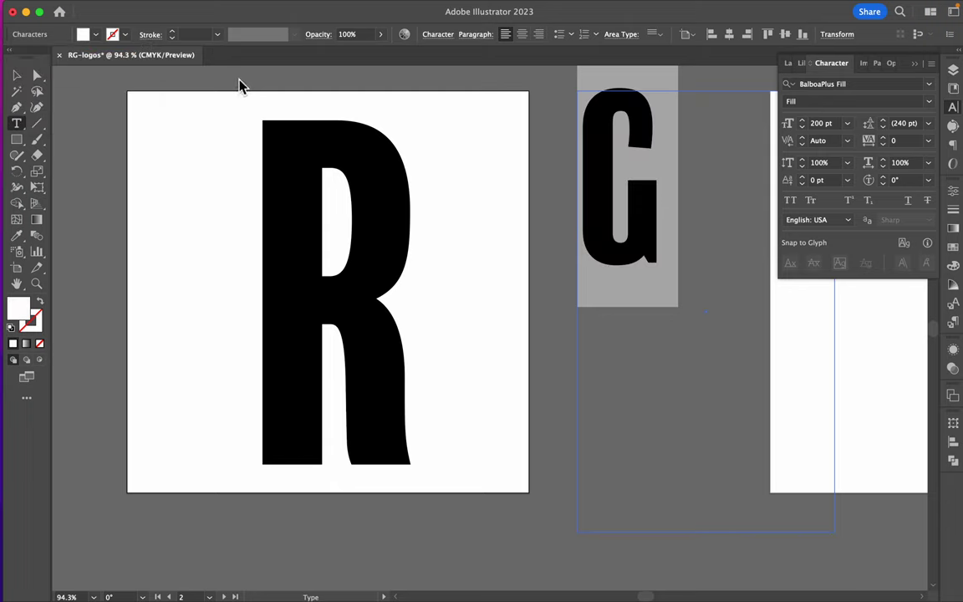
# Move the white G onto the black R's left stem, then deselect to check the cut-out look
pyautogui.click(16, 77)
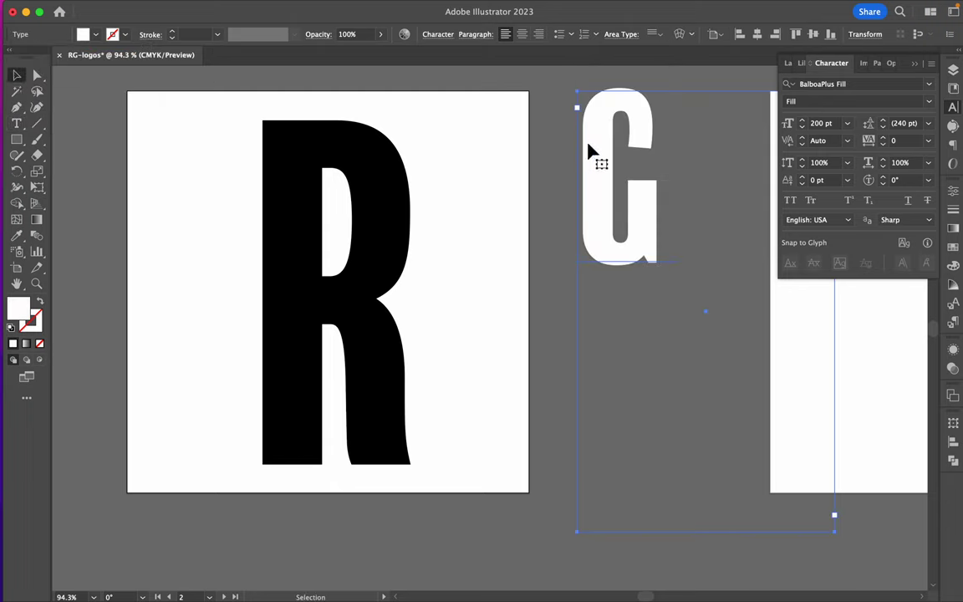
pyautogui.moveTo(634, 118); pyautogui.dragTo(290, 258)
pyautogui.hscroll(-5, 598, 251)
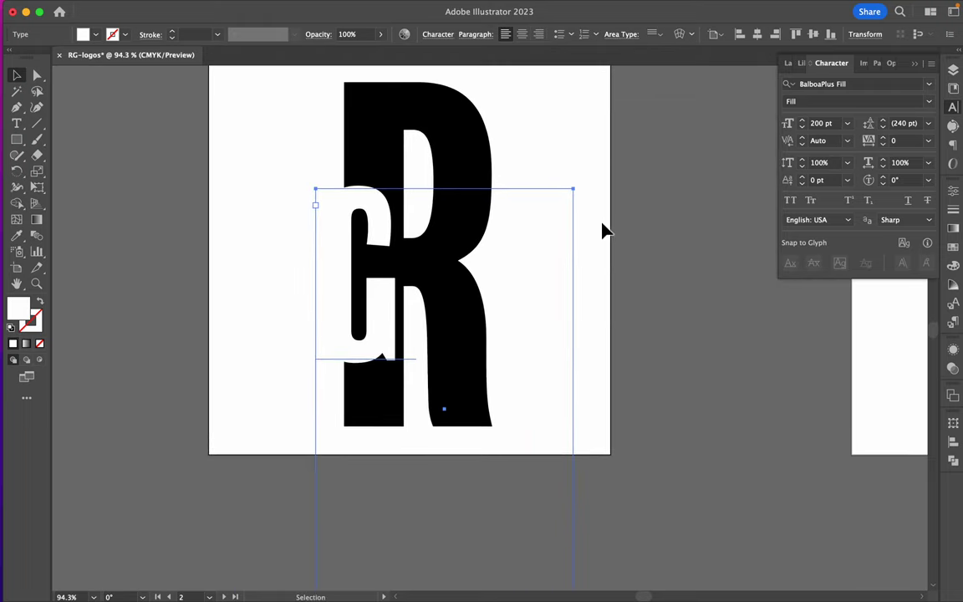
pyautogui.click(608, 133)
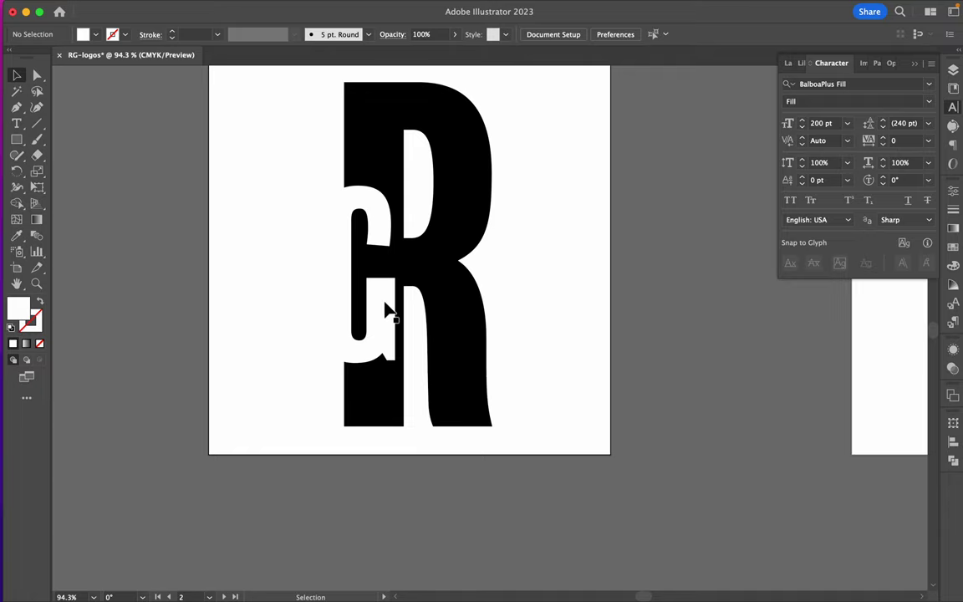
# Zoom out to 33.33% and pan until the rg and GR artboards are both visible
pyautogui.scroll(3, 595, 318)
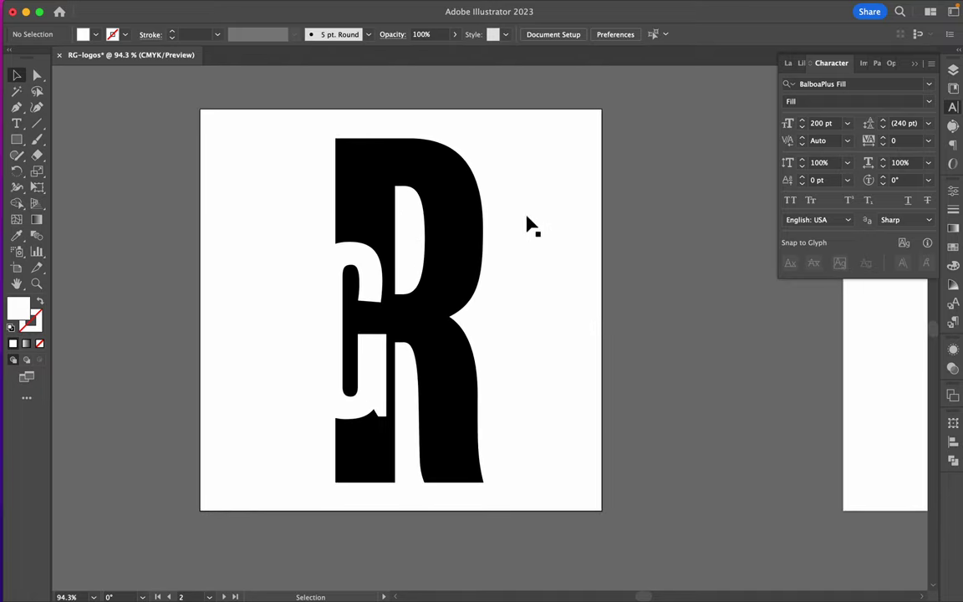
pyautogui.hscroll(3, 577, 331)
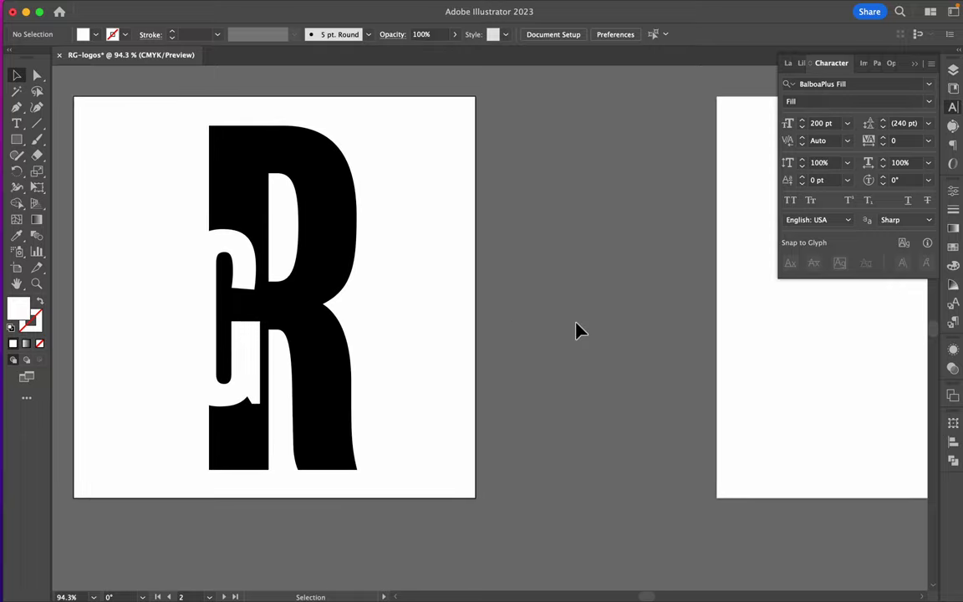
pyautogui.press('super+minus')
pyautogui.press('super+minus')
pyautogui.press('super+minus')
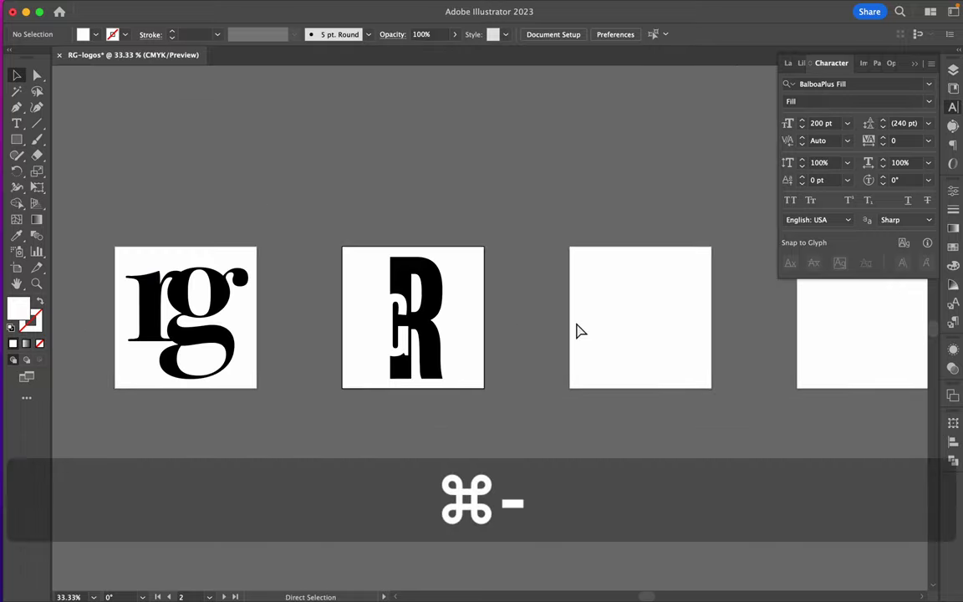
pyautogui.hscroll(5, 577, 332)
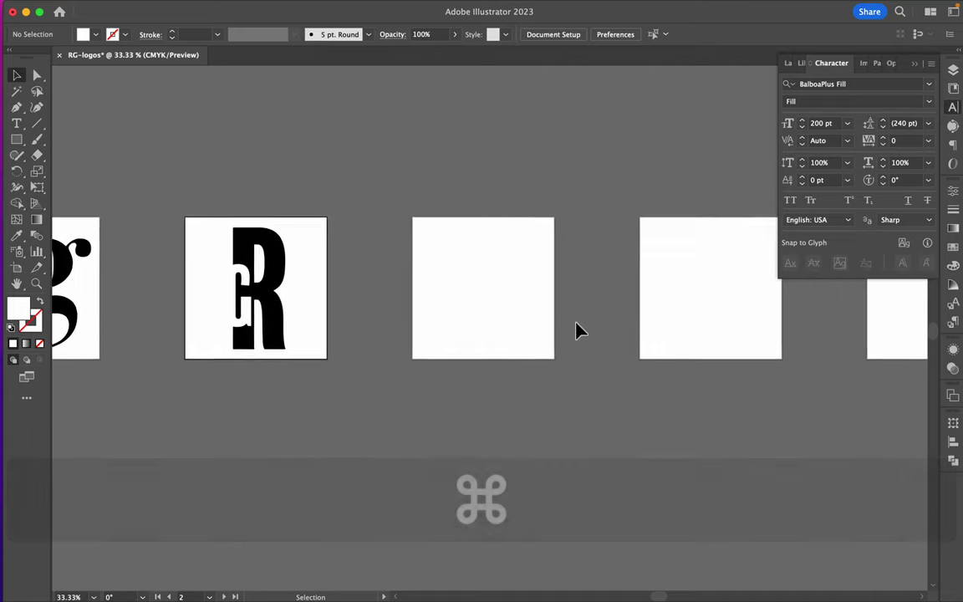
pyautogui.hscroll(2, 577, 331)
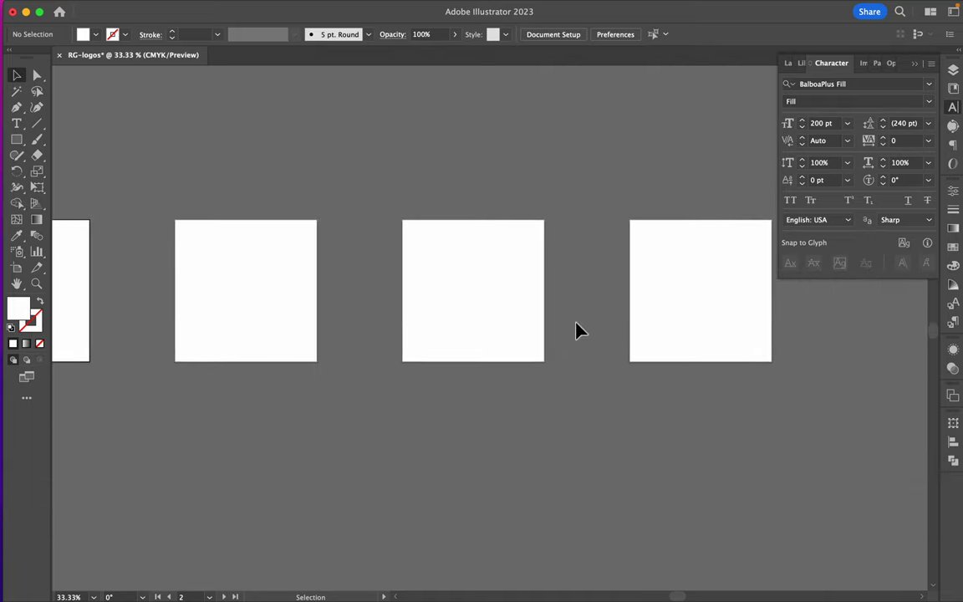
pyautogui.hscroll(5, 577, 331)
pyautogui.hscroll(-2, 577, 331)
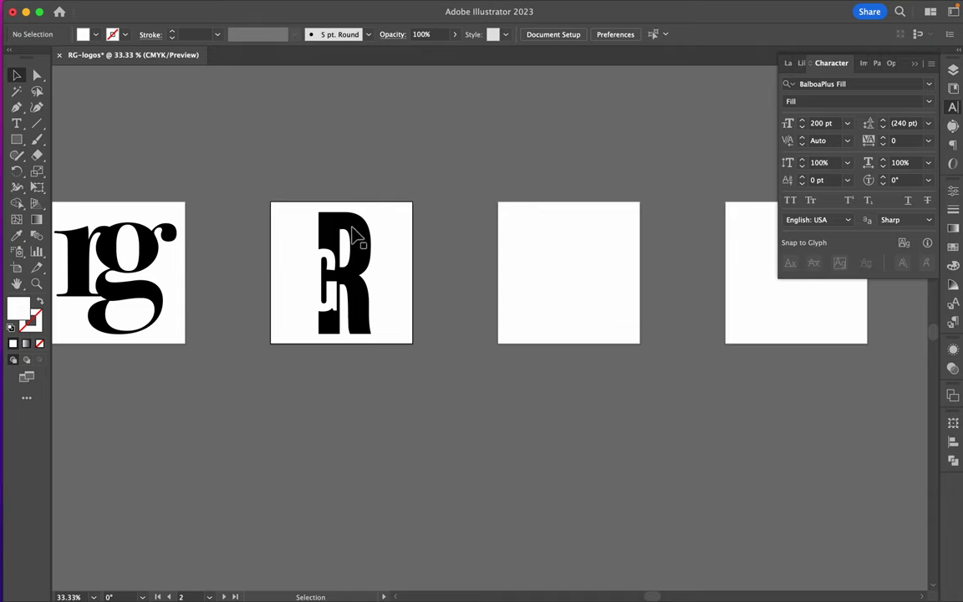
pyautogui.click(16, 139)
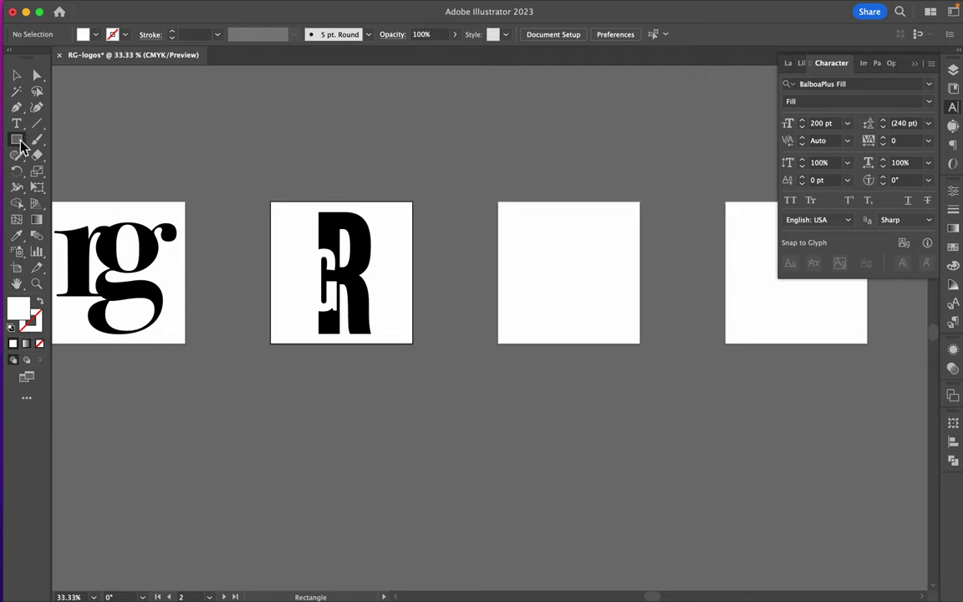
pyautogui.click(16, 75)
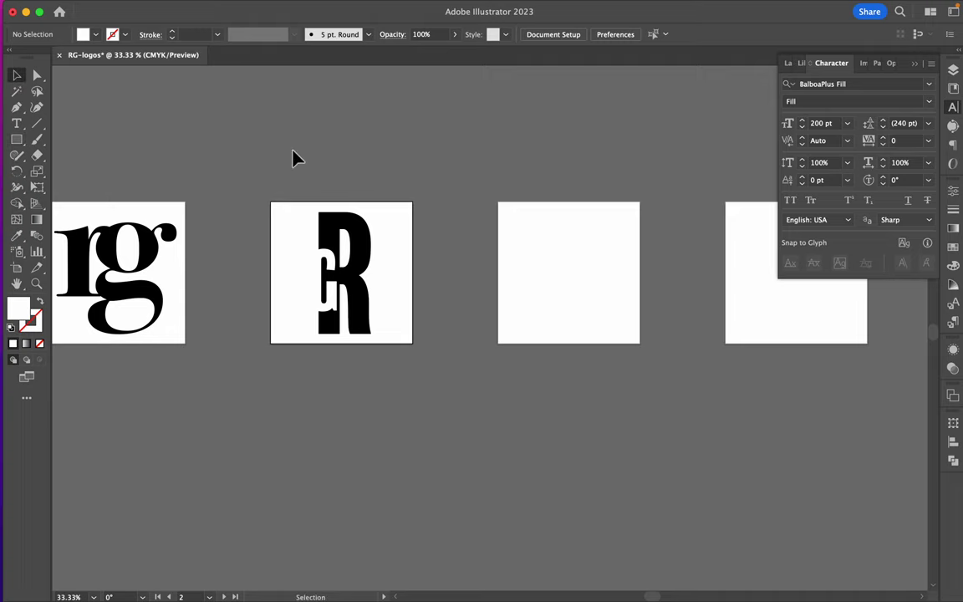
pyautogui.scroll(3, 293, 157)
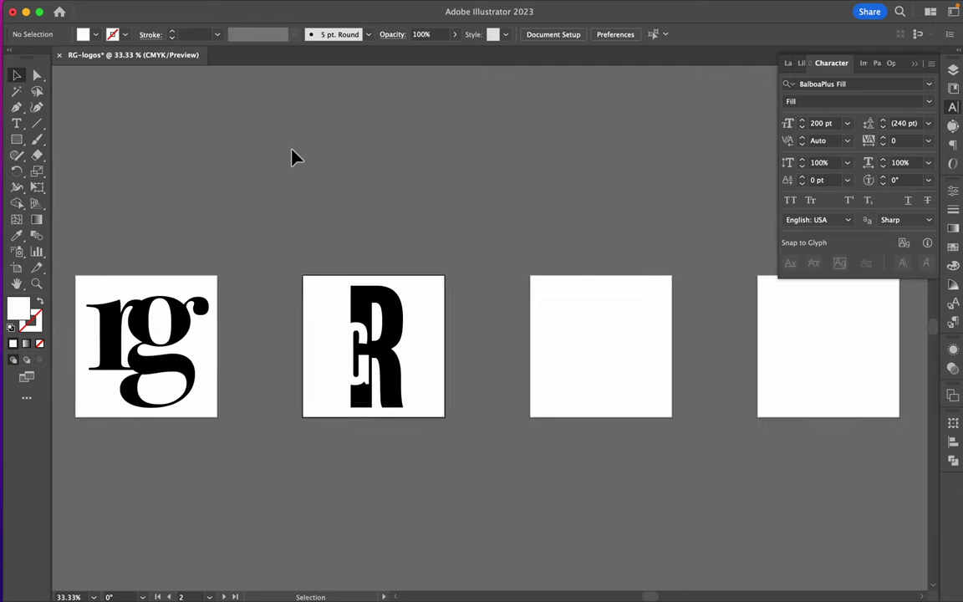
pyautogui.hscroll(5, 292, 158)
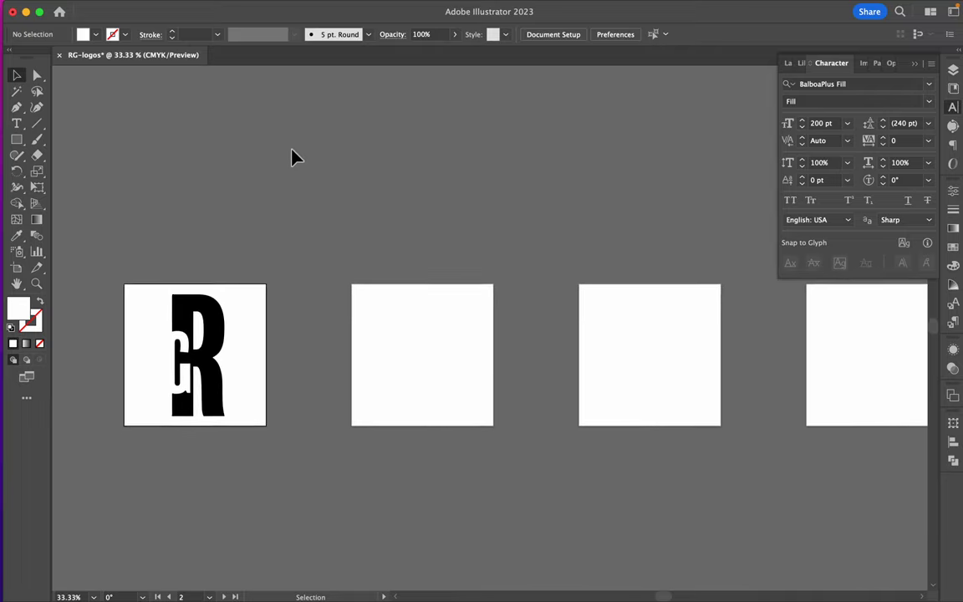
pyautogui.hscroll(-7, 293, 157)
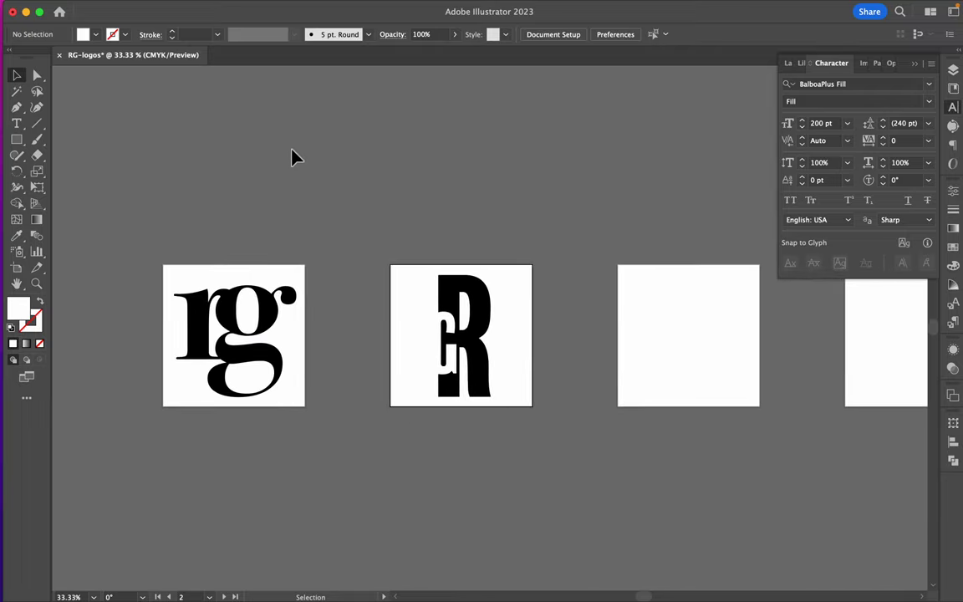
# Save the document as RG-logos.ai in Illustrator format with the default options
pyautogui.click(100, 8)
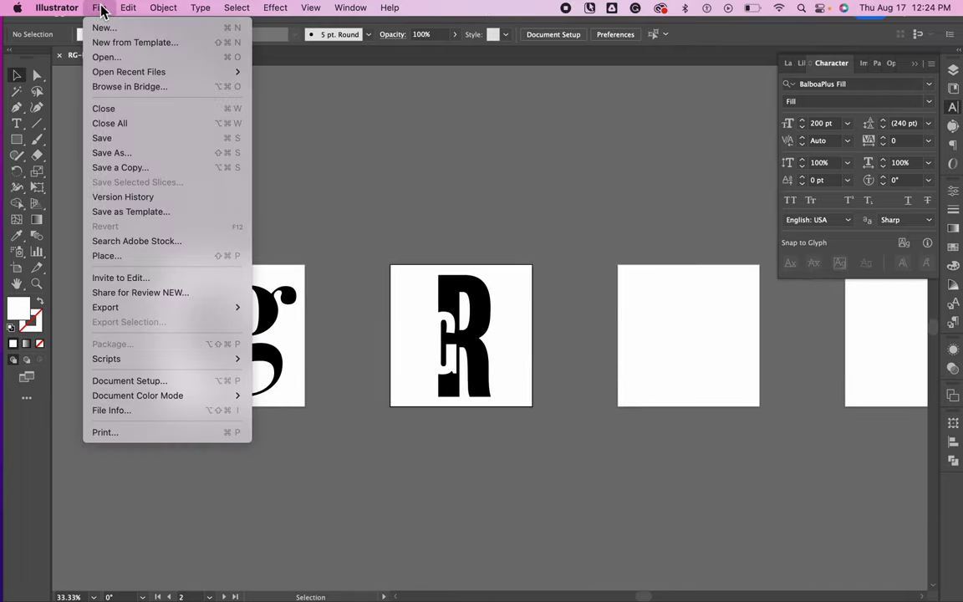
pyautogui.click(112, 153)
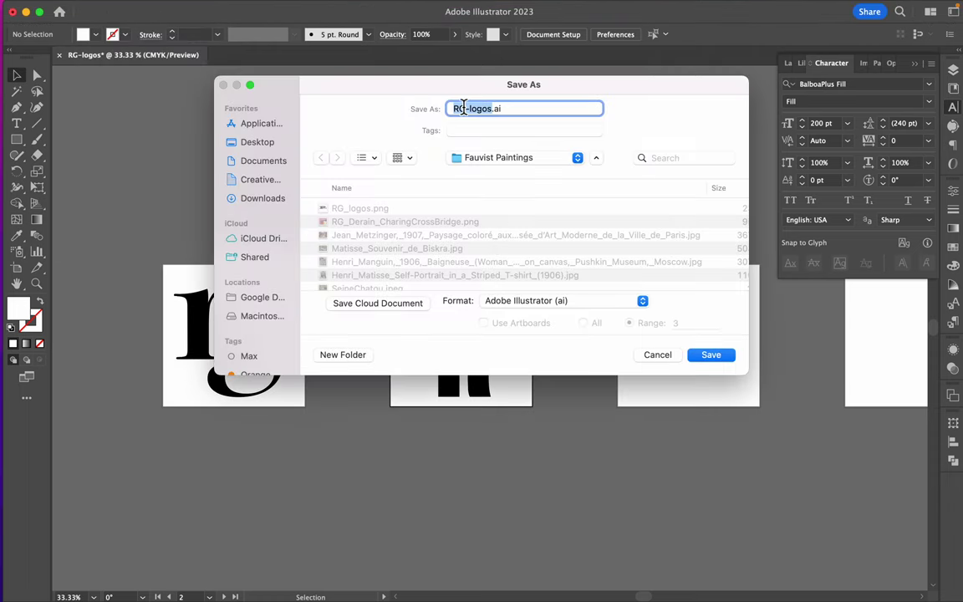
pyautogui.click(711, 355)
pyautogui.click(293, 427)
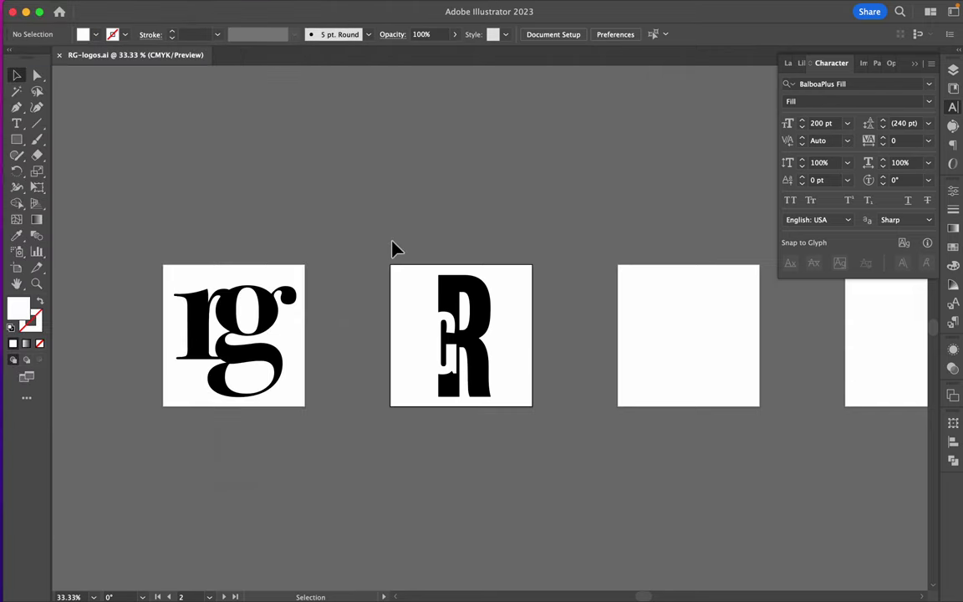
# Export only artboard 2 as RG-logos.png at 300 ppi with Use Artboards and range 2
pyautogui.click(100, 8)
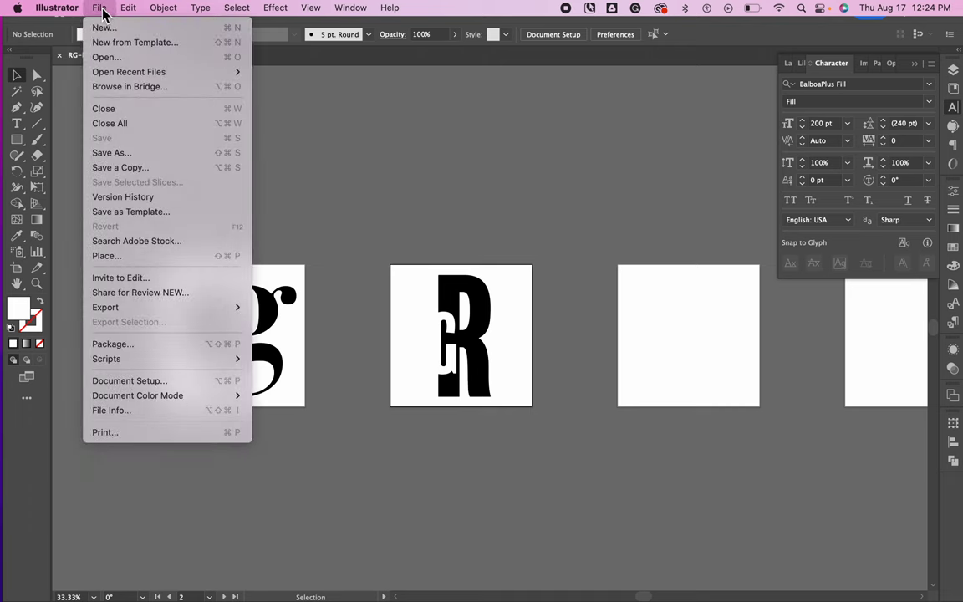
pyautogui.moveTo(104, 307)
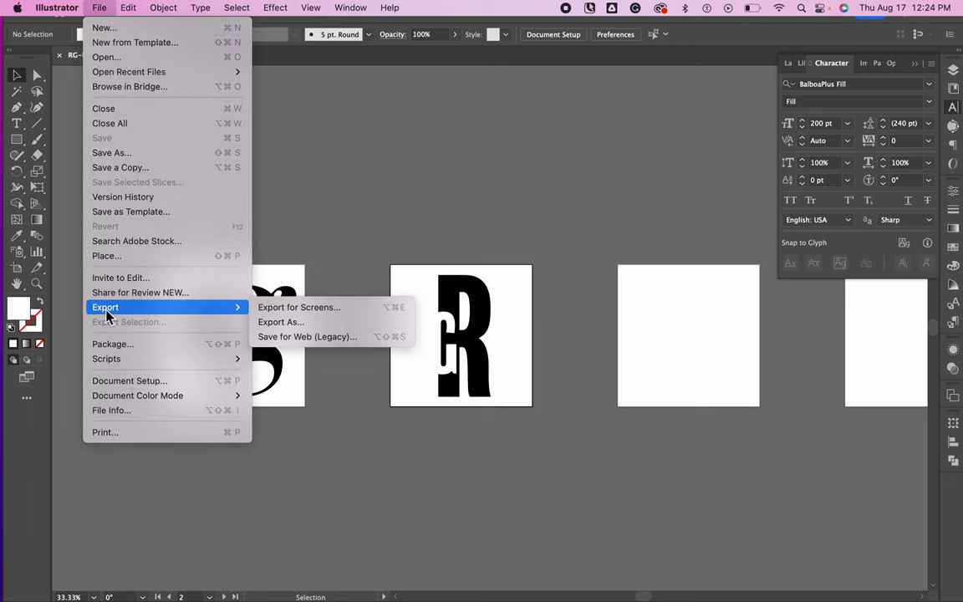
pyautogui.click(276, 326)
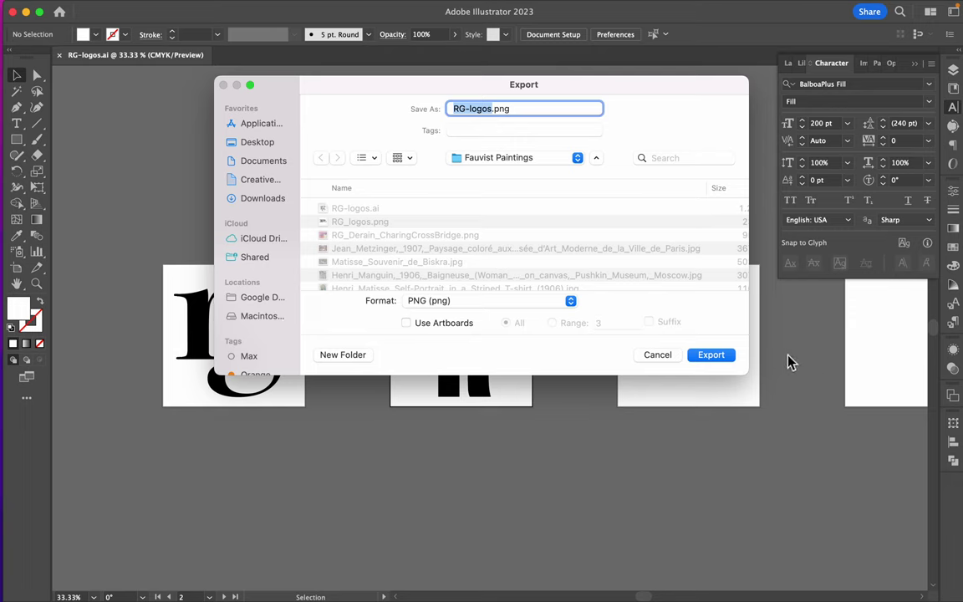
pyautogui.click(408, 325)
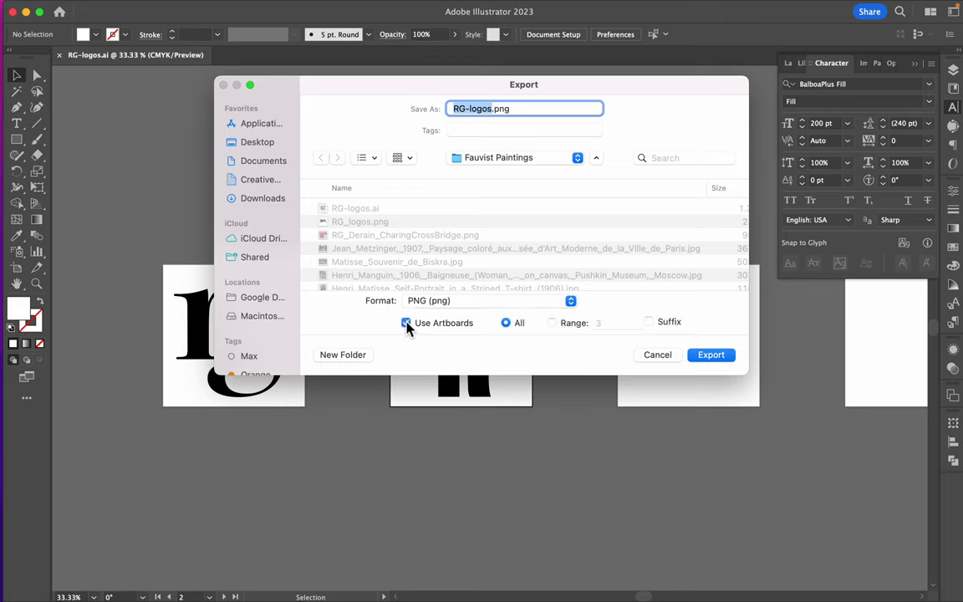
pyautogui.click(552, 323)
pyautogui.click(595, 324)
pyautogui.write('2')
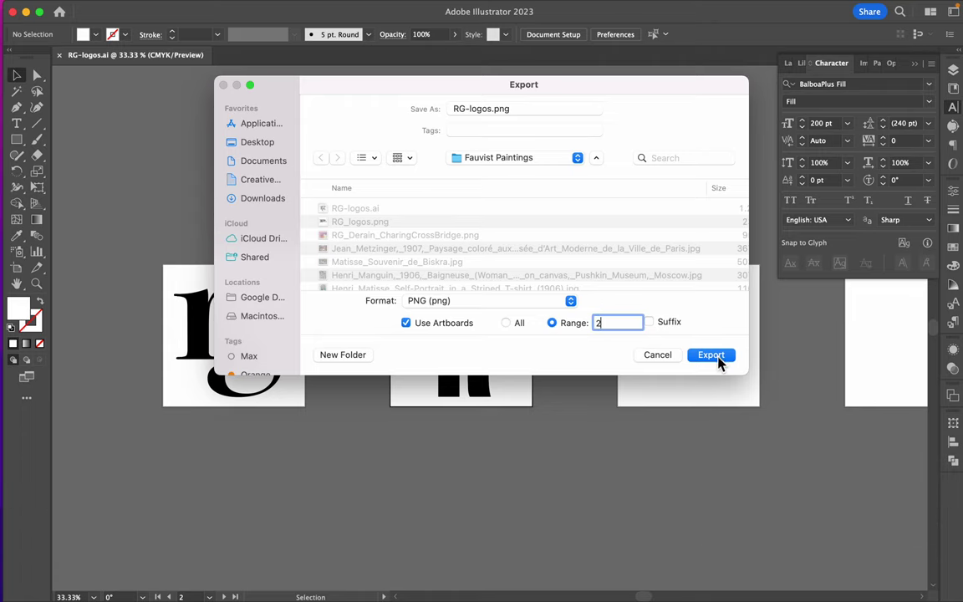
pyautogui.click(712, 356)
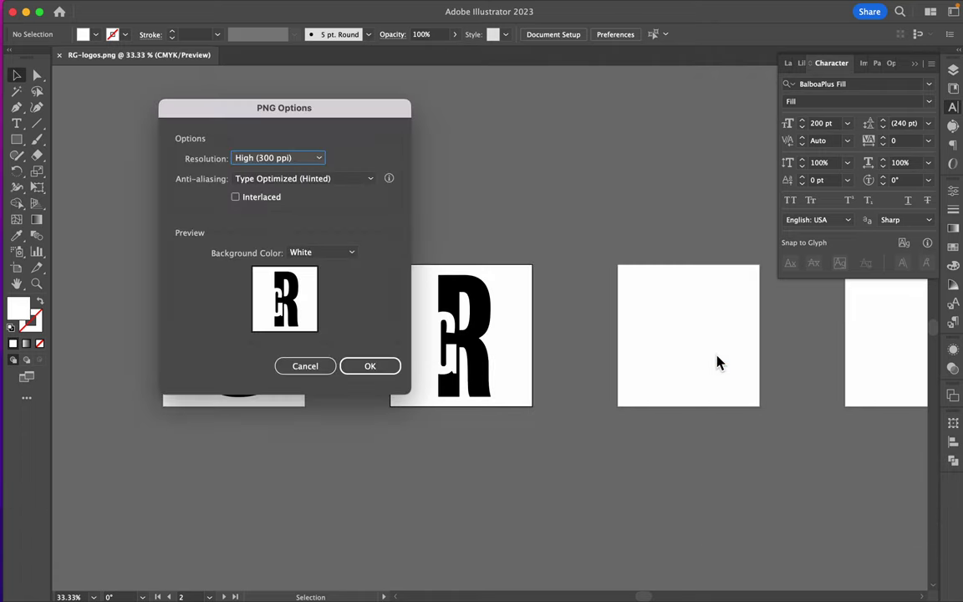
pyautogui.click(371, 366)
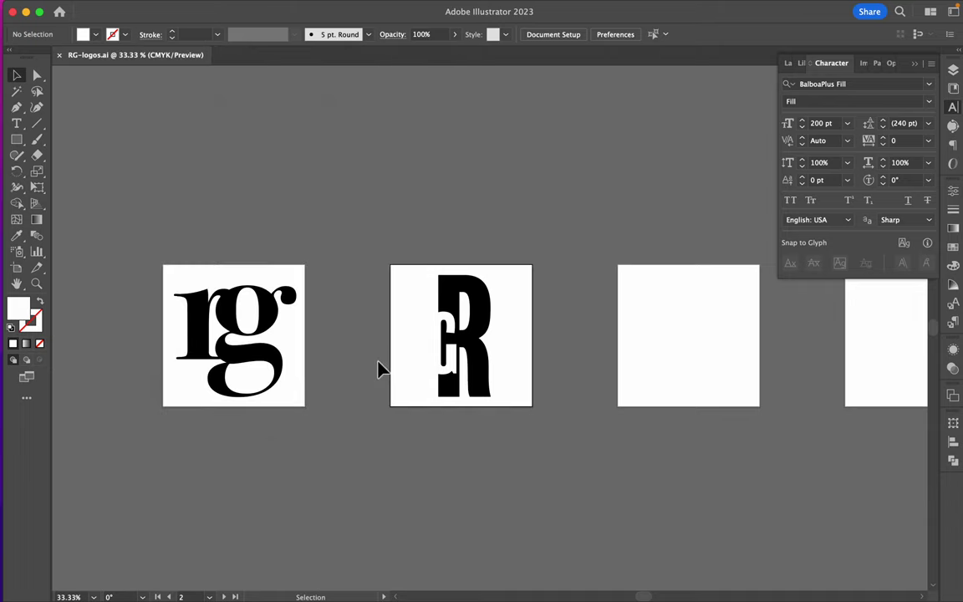